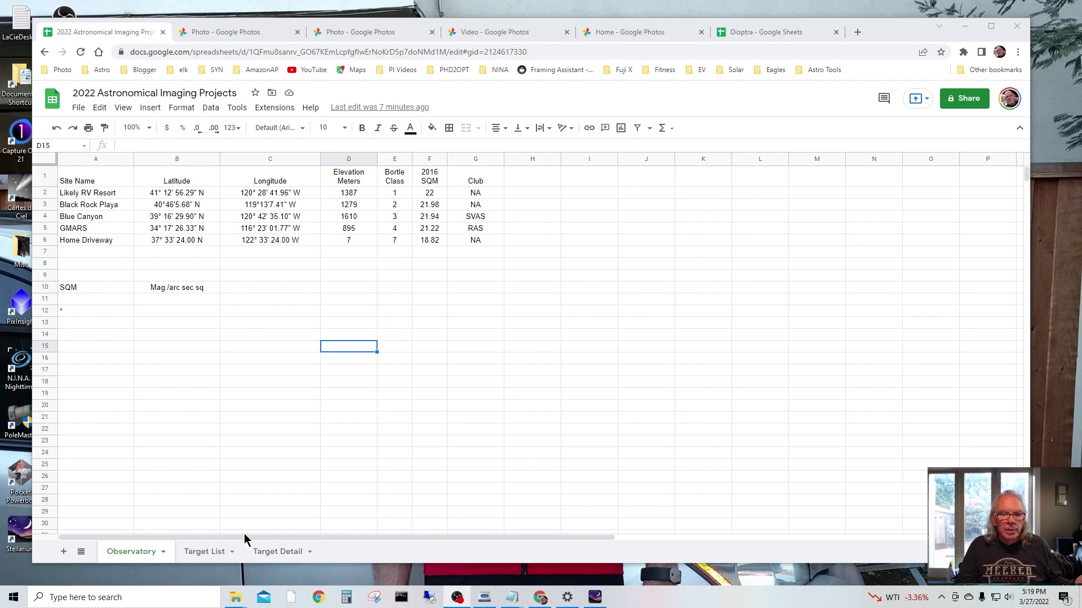
# Step: Review the planned imaging targets on the Target List sheet and return to the Observatory sheet
pyautogui.click(203, 554)
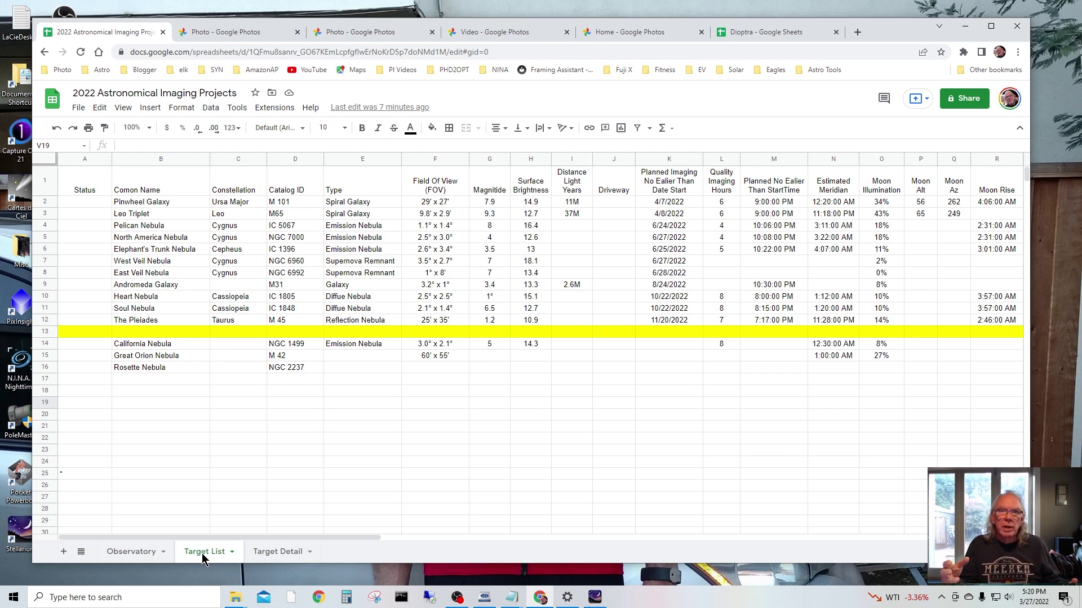
pyautogui.click(149, 553)
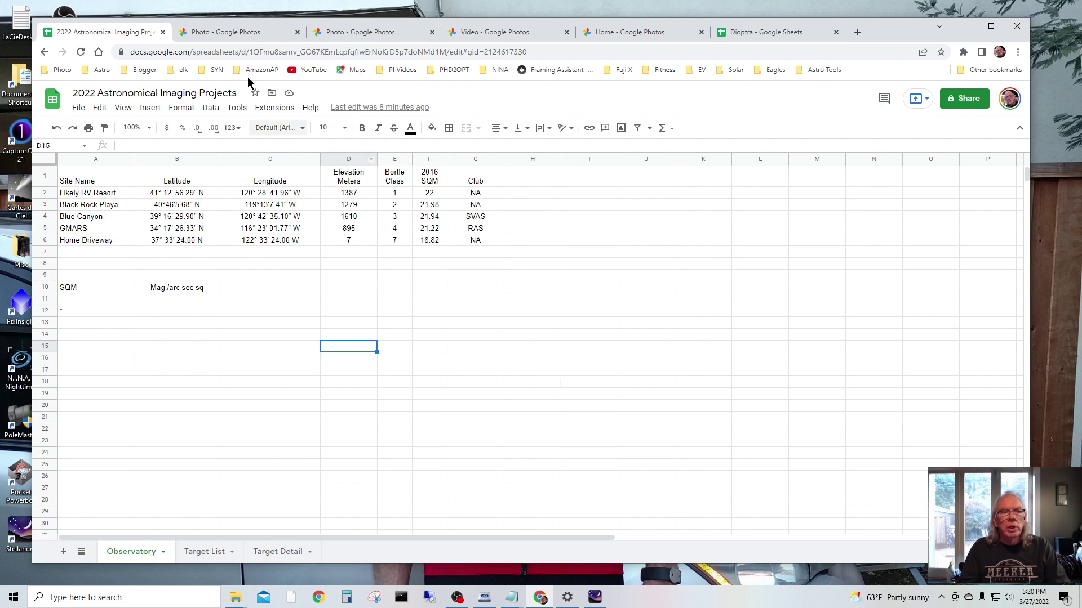
# Step: Examine the Dioptra Lite app listing screenshot and the sample azimuth and bearing photo, and return to the photo library
pyautogui.click(243, 35)
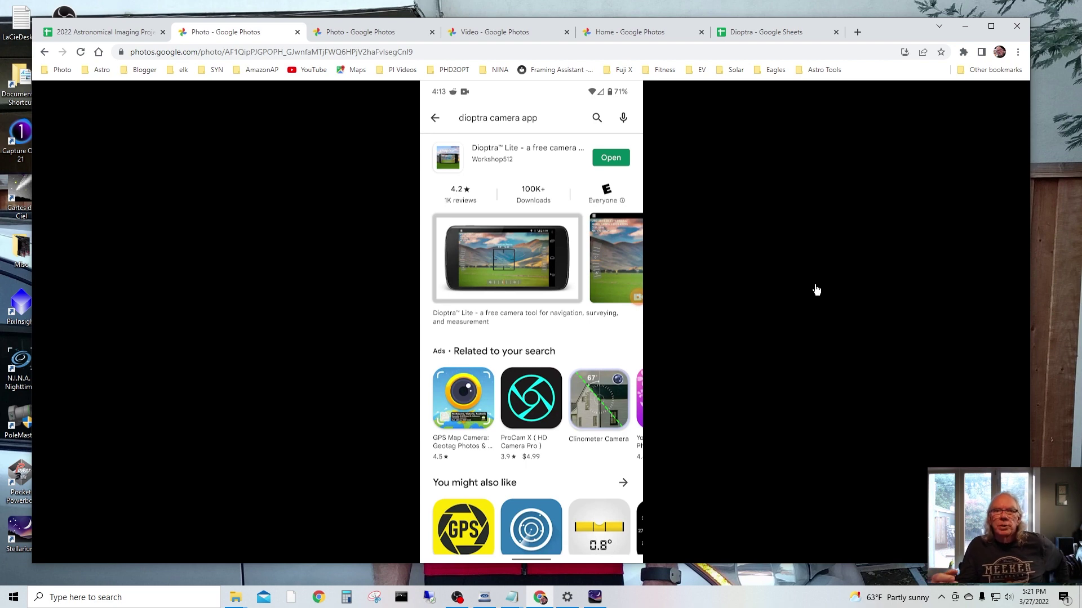
pyautogui.click(367, 32)
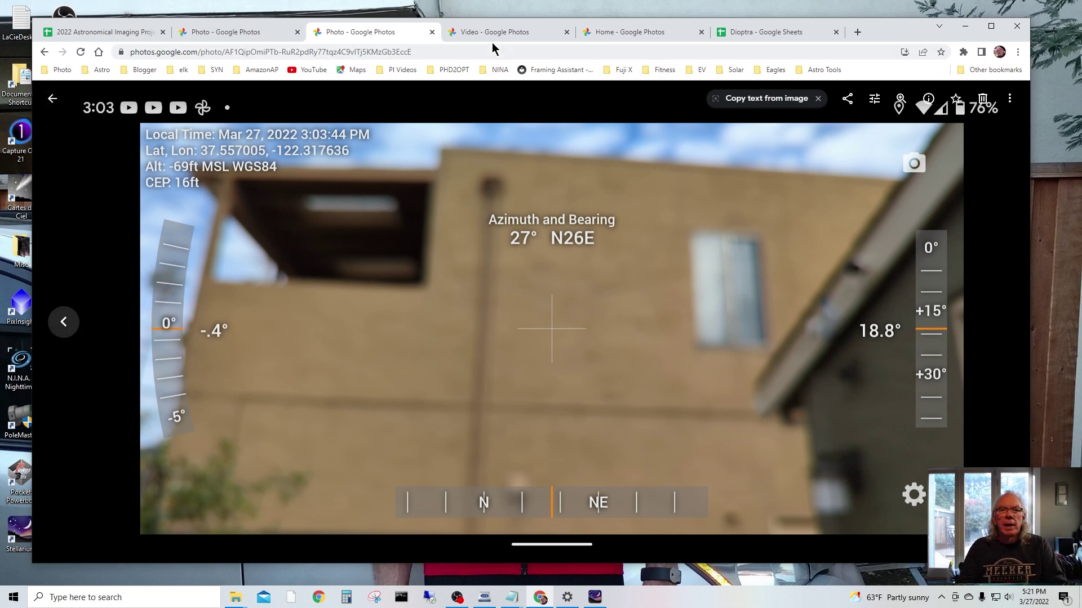
pyautogui.click(506, 33)
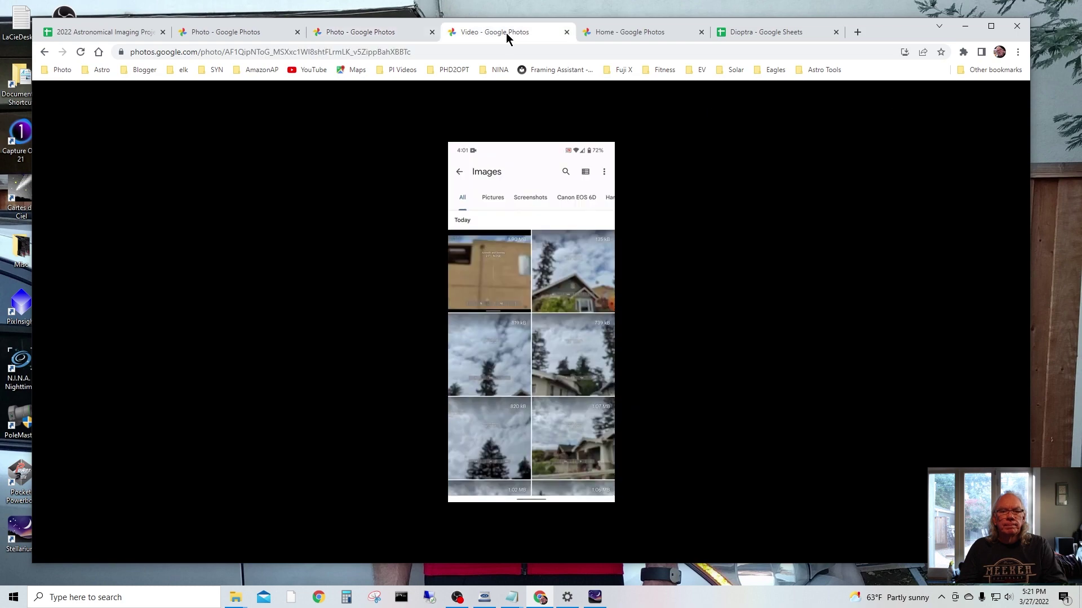
pyautogui.click(359, 30)
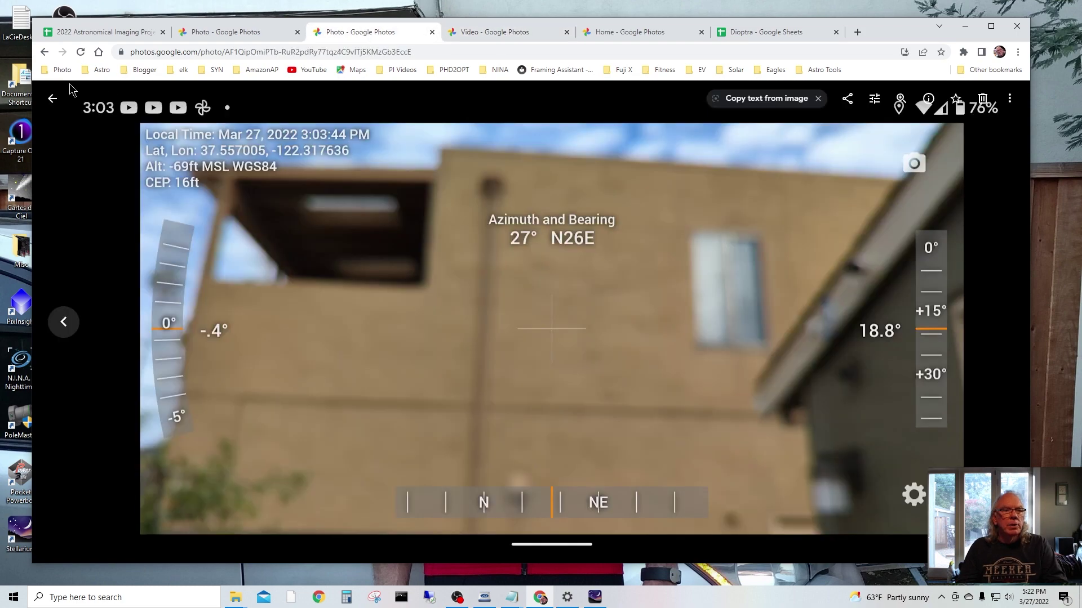
pyautogui.click(51, 101)
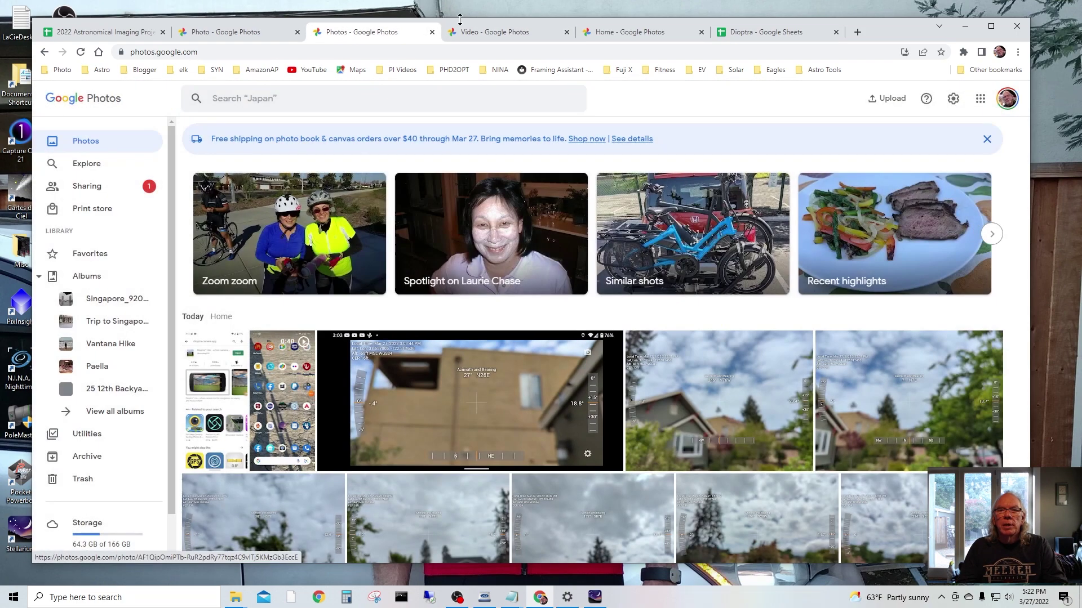
# Step: Page through today's Home photos to read each azimuth and altitude, and view the azimuth and altitude table in the Dioptra spreadsheet
pyautogui.click(631, 34)
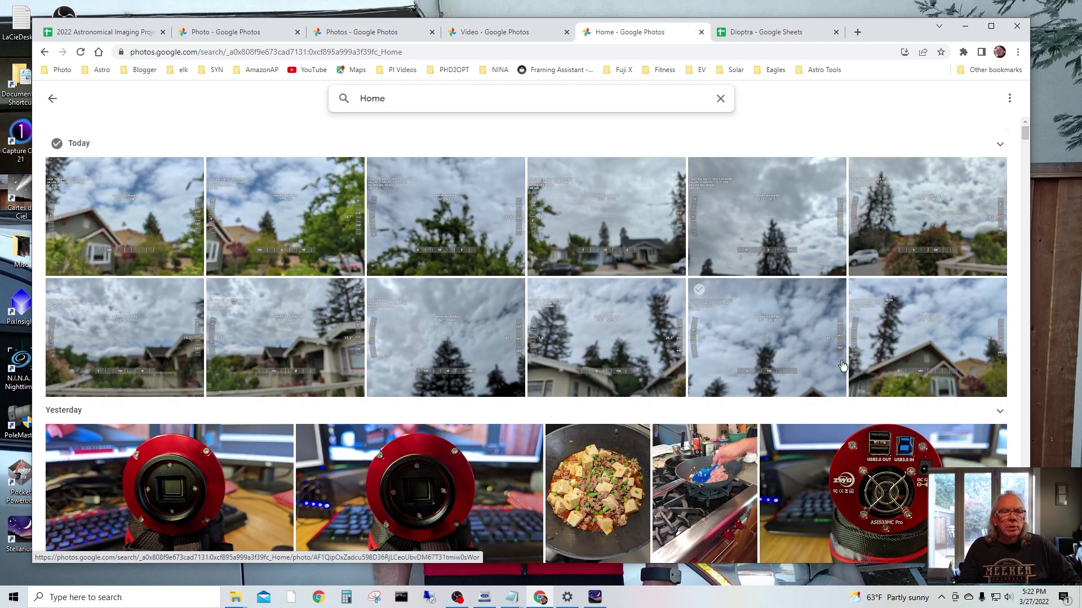
pyautogui.click(285, 211)
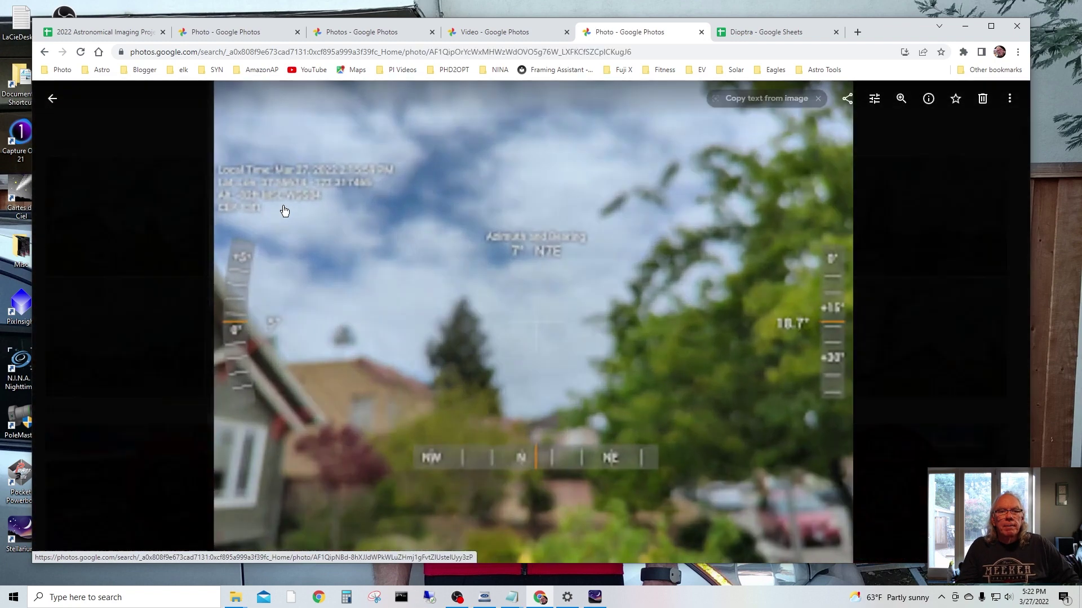
pyautogui.press('Left')
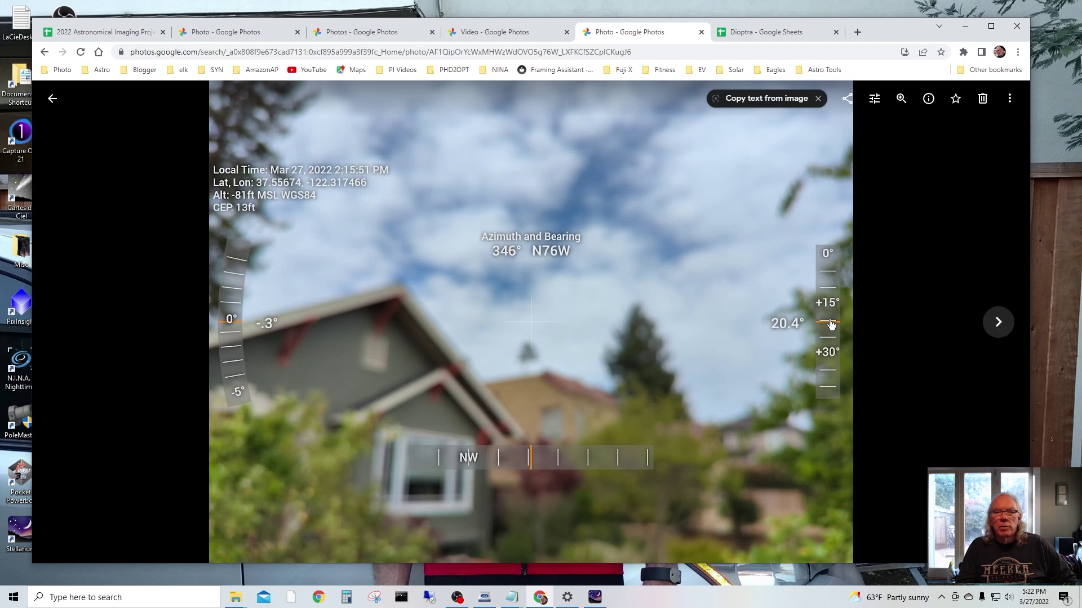
pyautogui.click(998, 324)
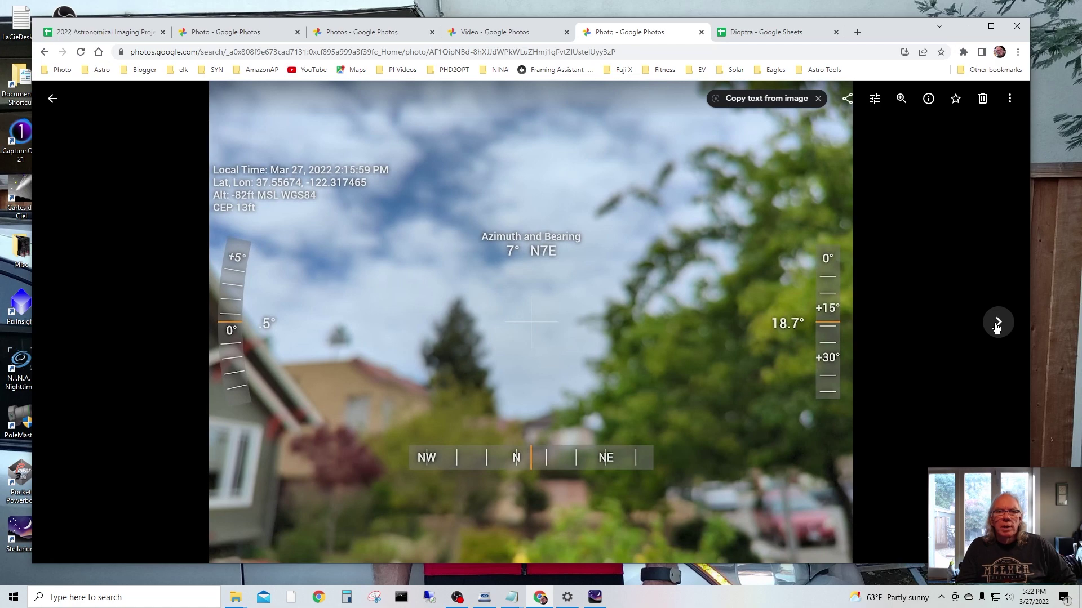
pyautogui.click(996, 325)
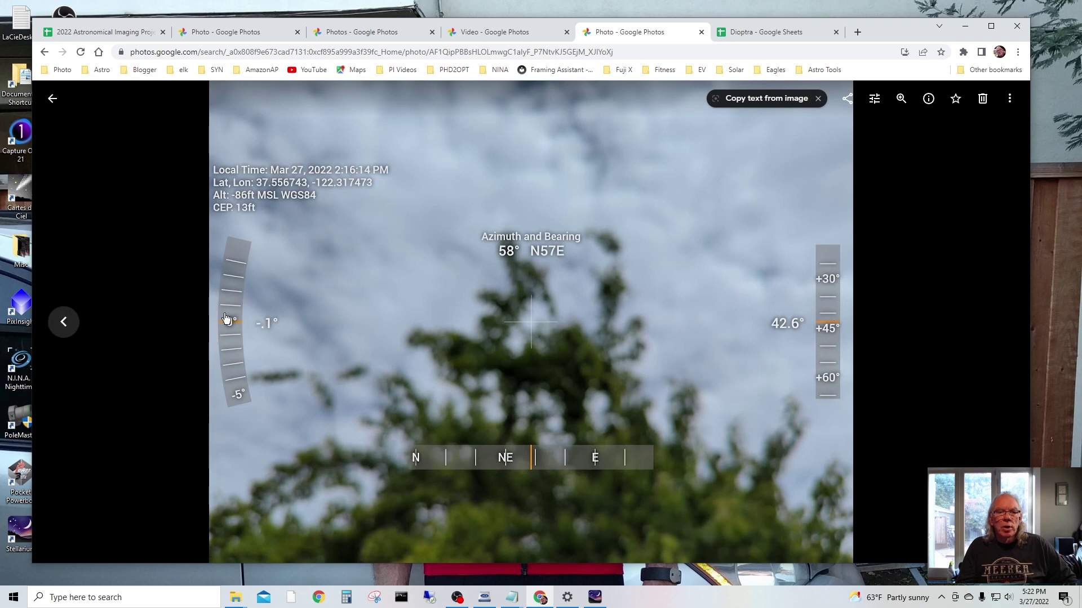
pyautogui.click(63, 323)
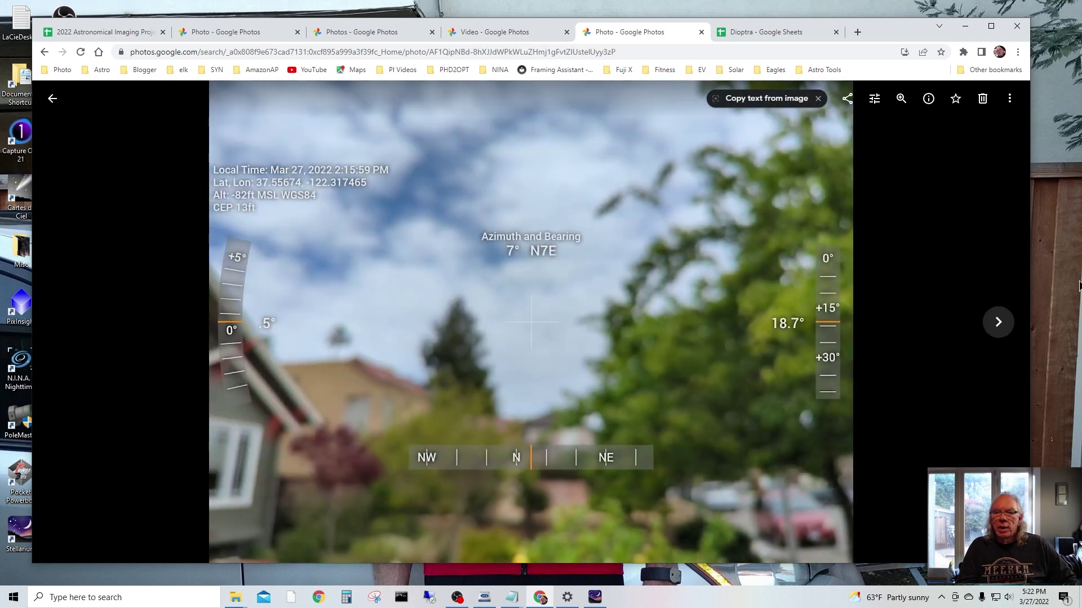
pyautogui.click(998, 322)
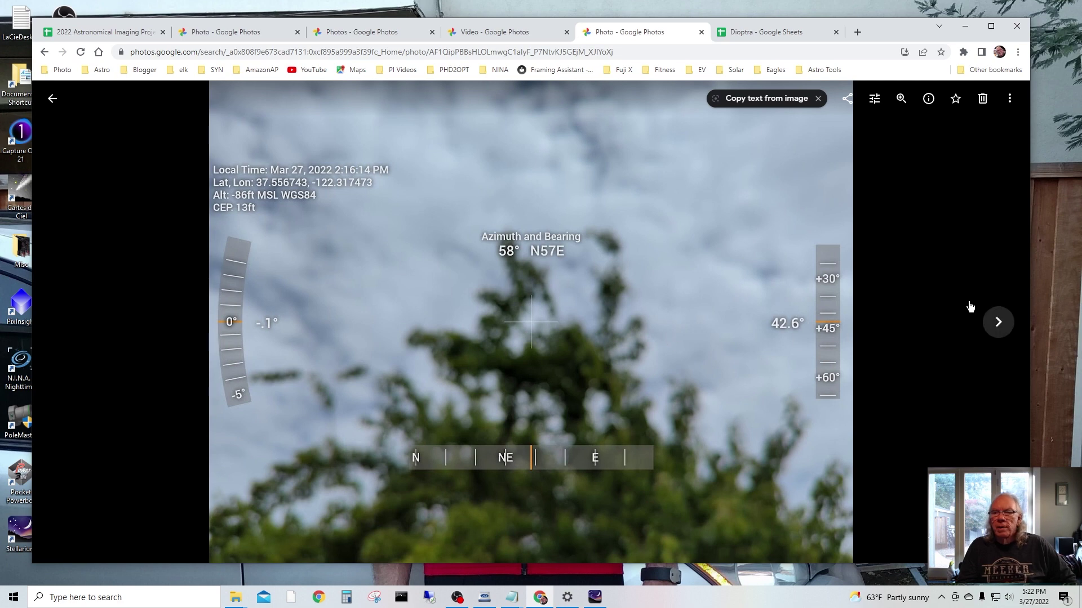
pyautogui.click(998, 322)
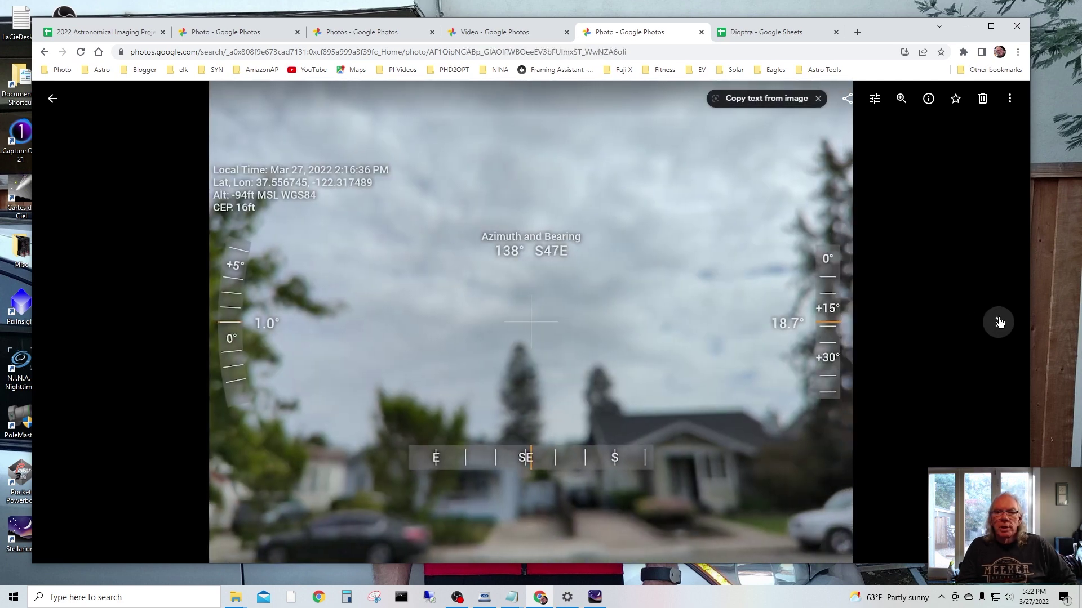
pyautogui.click(998, 322)
pyautogui.click(998, 322)
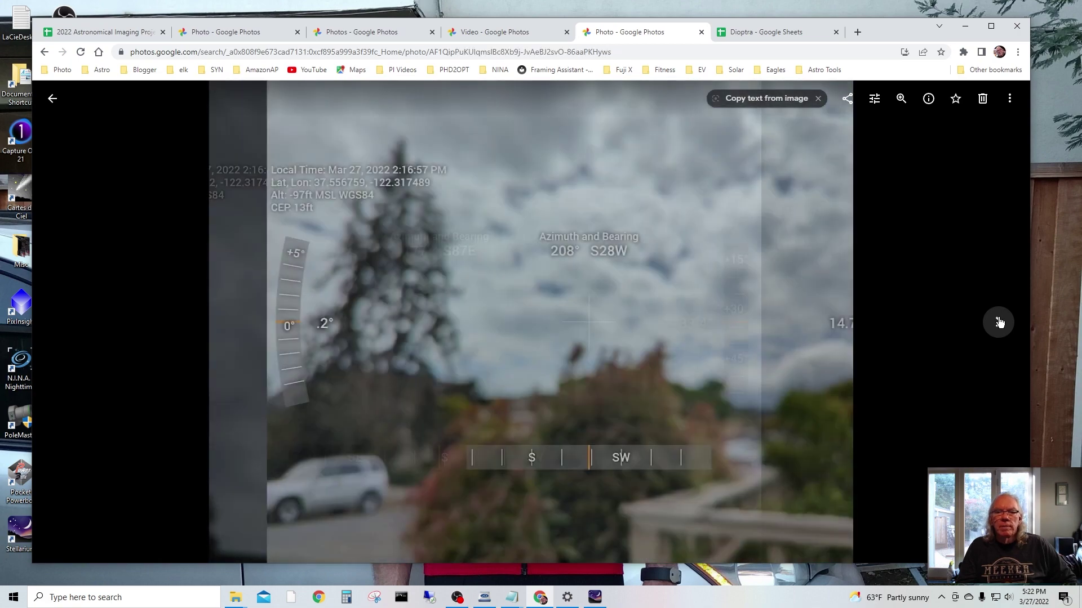
pyautogui.click(998, 322)
pyautogui.click(998, 322)
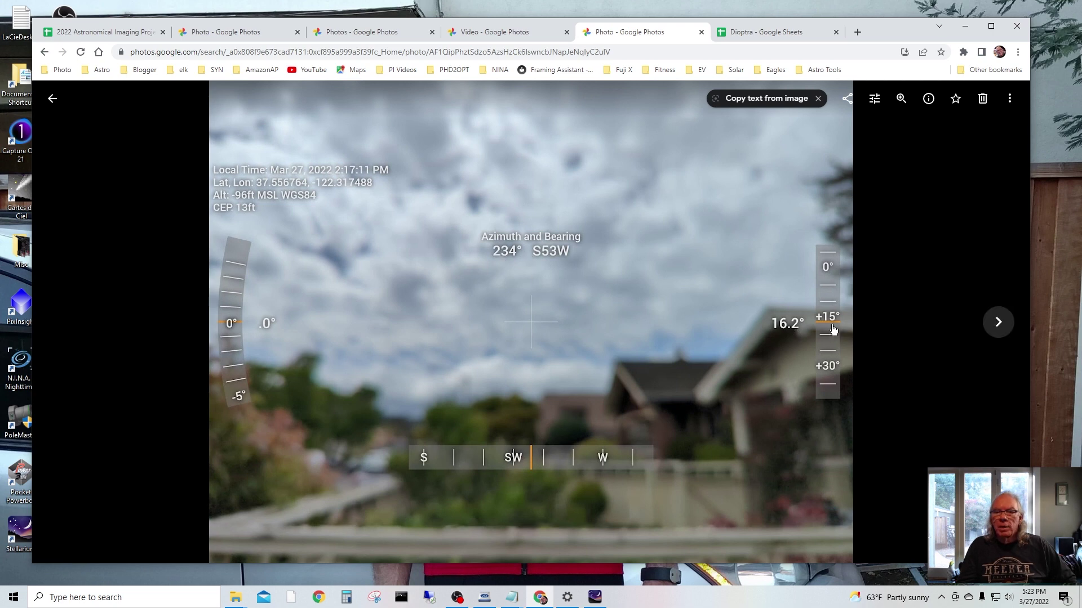
pyautogui.click(759, 32)
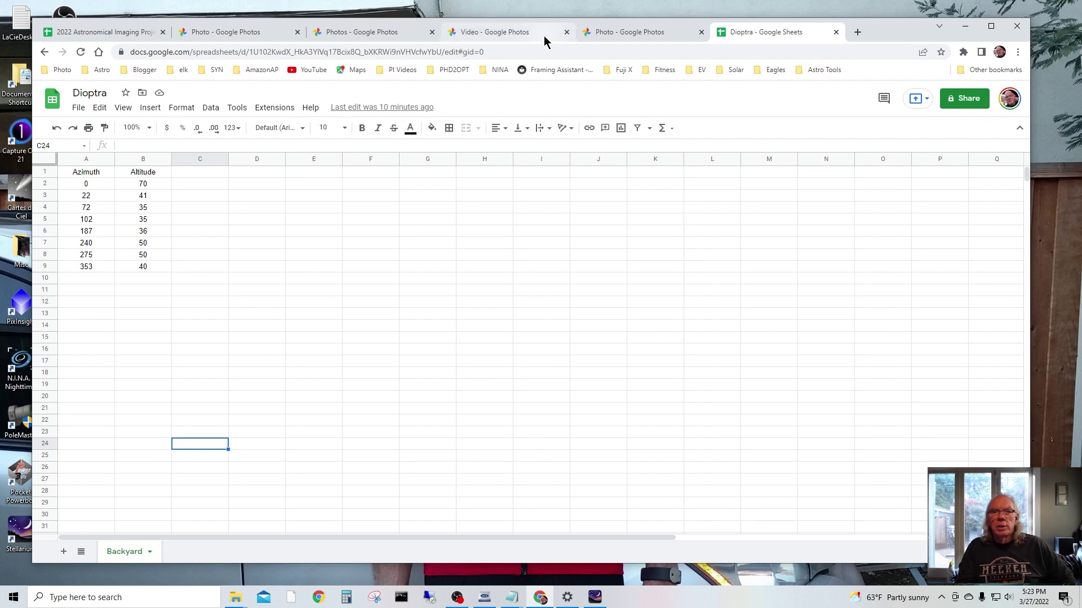
# Step: Leave the opened Home search photo for the main Google Photos library and examine today's Dioptra photos
pyautogui.click(506, 37)
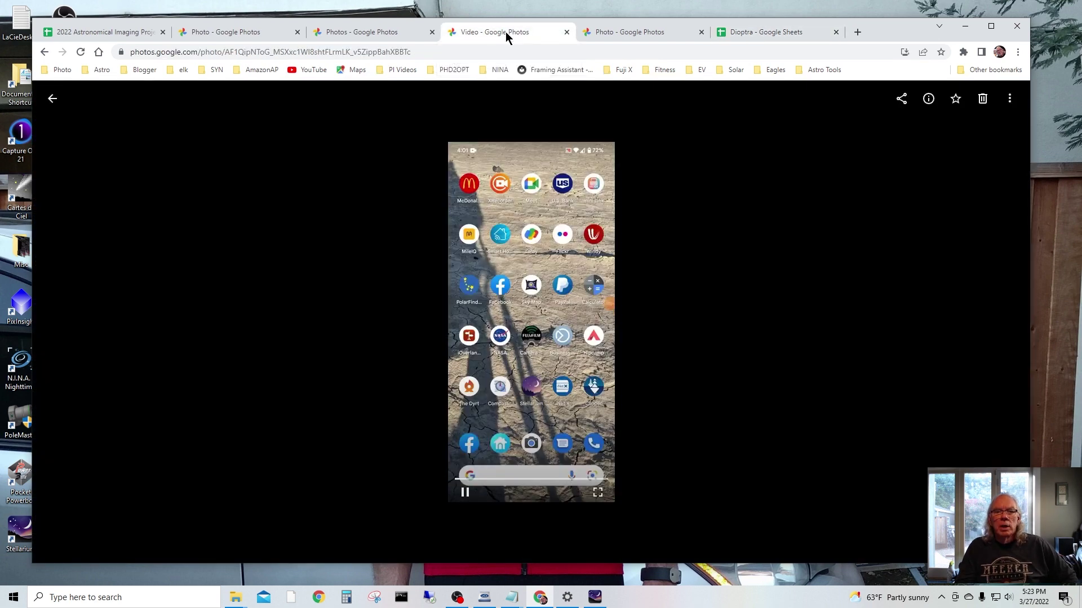
pyautogui.click(614, 37)
pyautogui.click(354, 35)
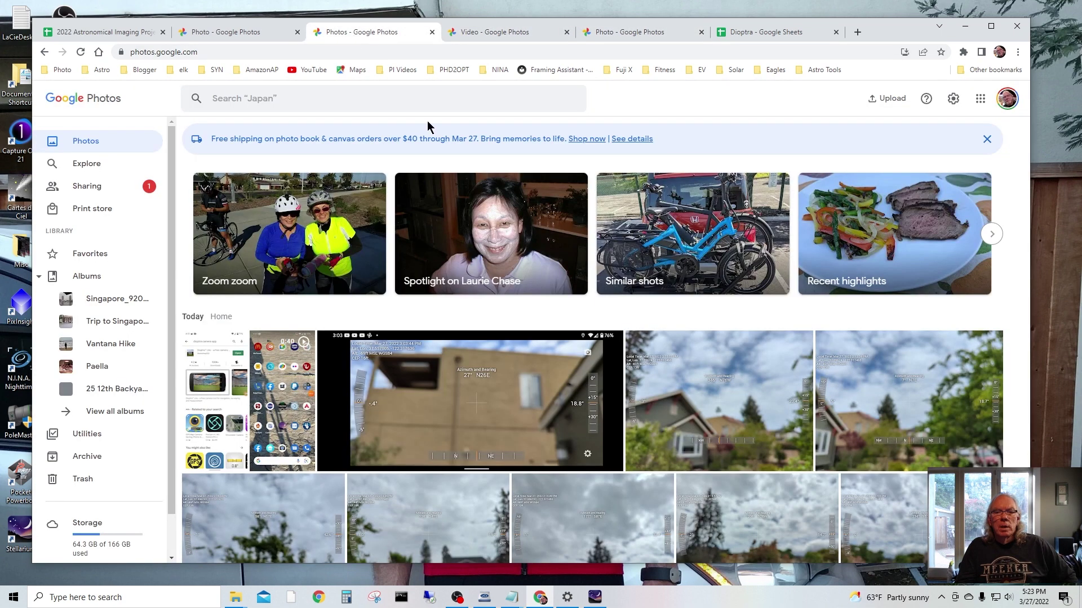
pyautogui.click(241, 34)
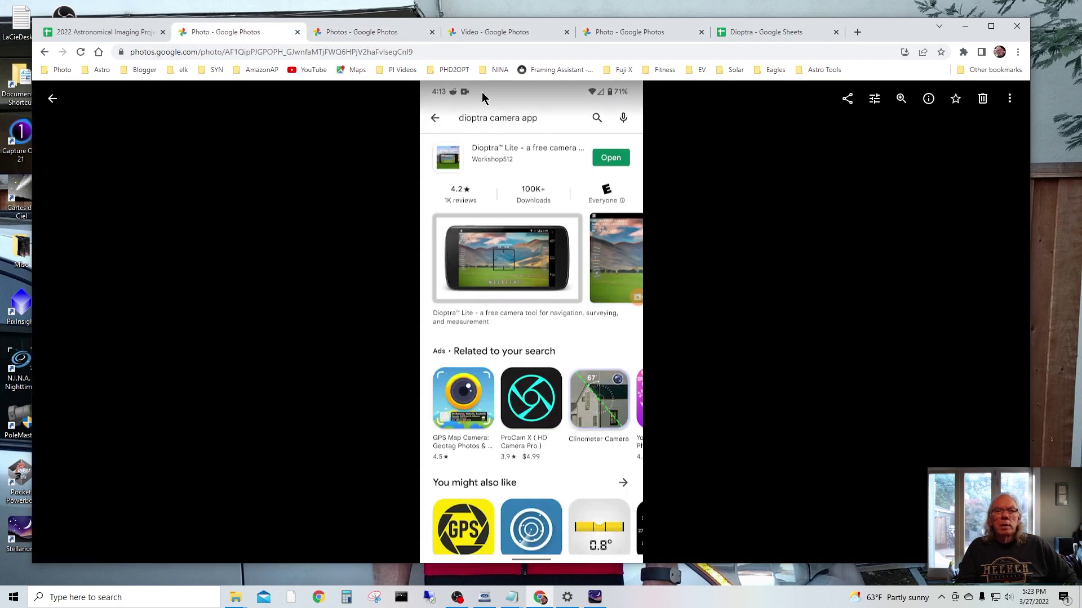
pyautogui.click(620, 32)
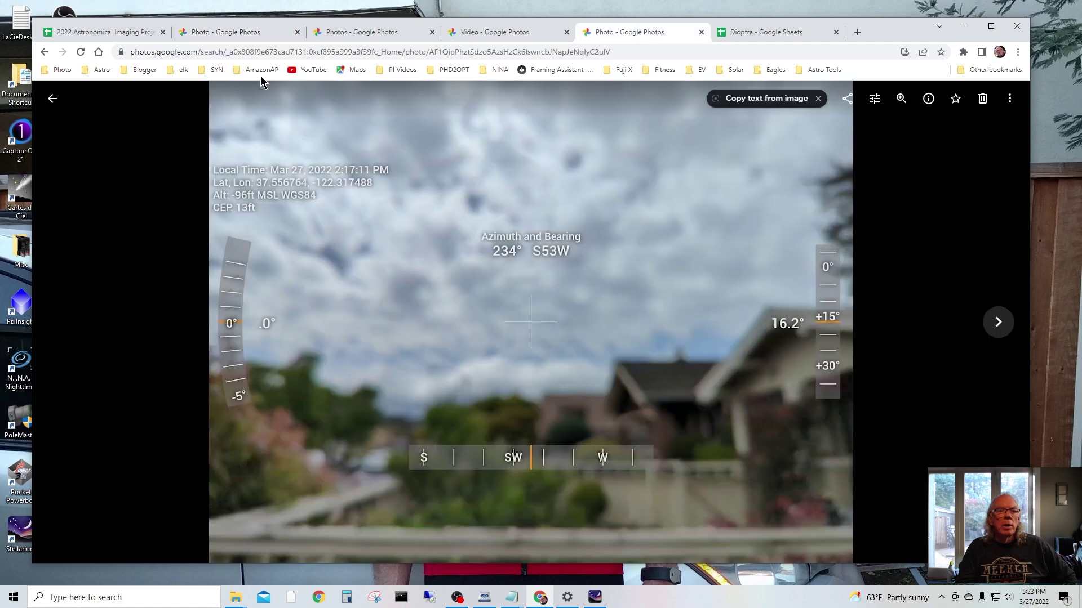
pyautogui.click(53, 102)
pyautogui.click(53, 103)
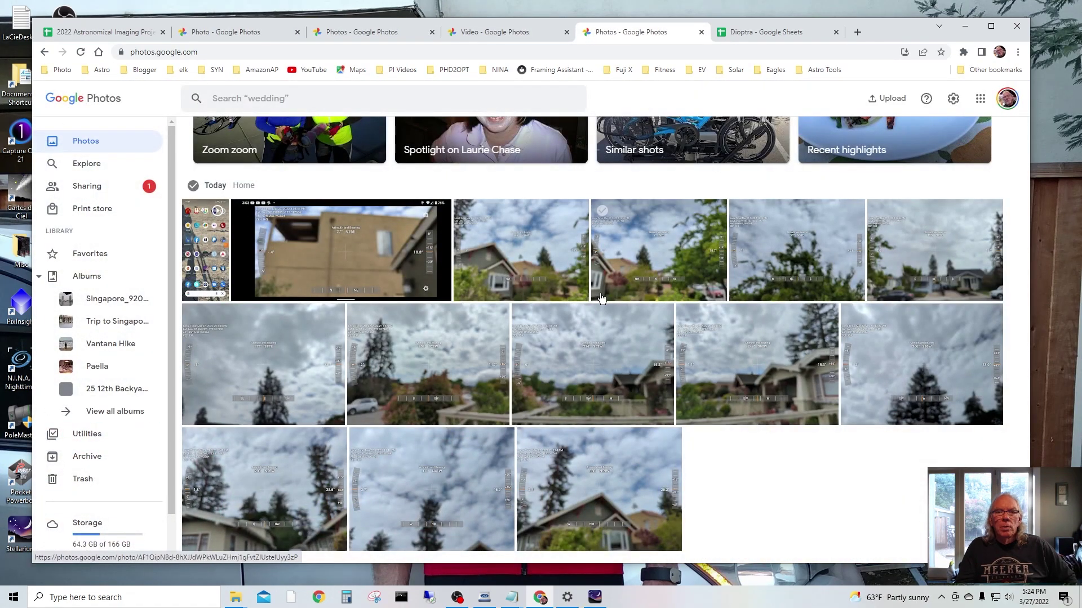
pyautogui.scroll(3, 601, 298)
# Step: Watch the phone video on uploading photos and check today's uploads in the library before reopening the Dioptra spreadsheet
pyautogui.click(512, 31)
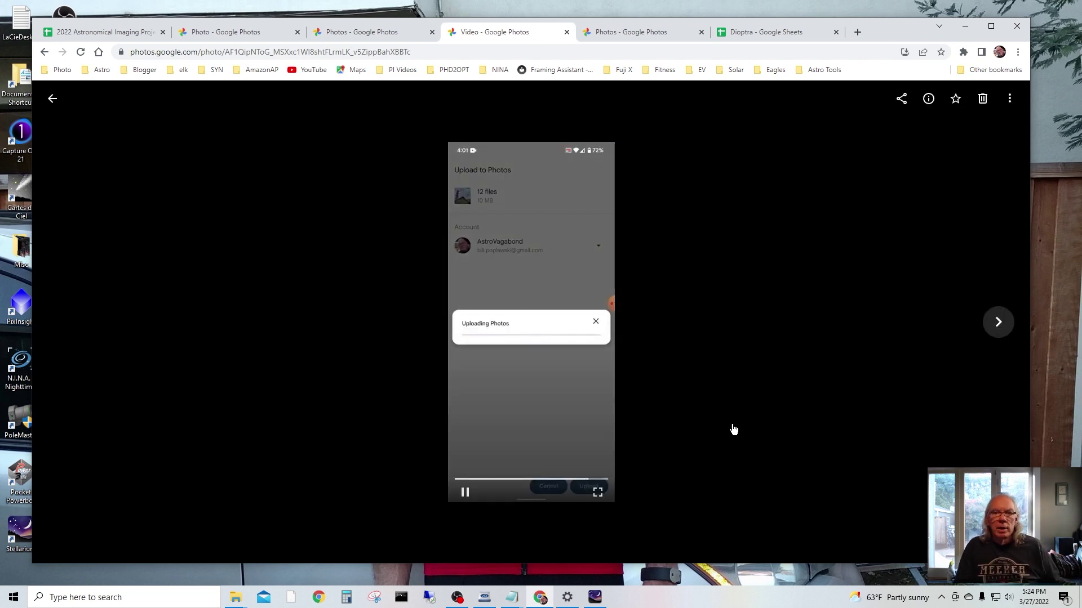
pyautogui.click(52, 97)
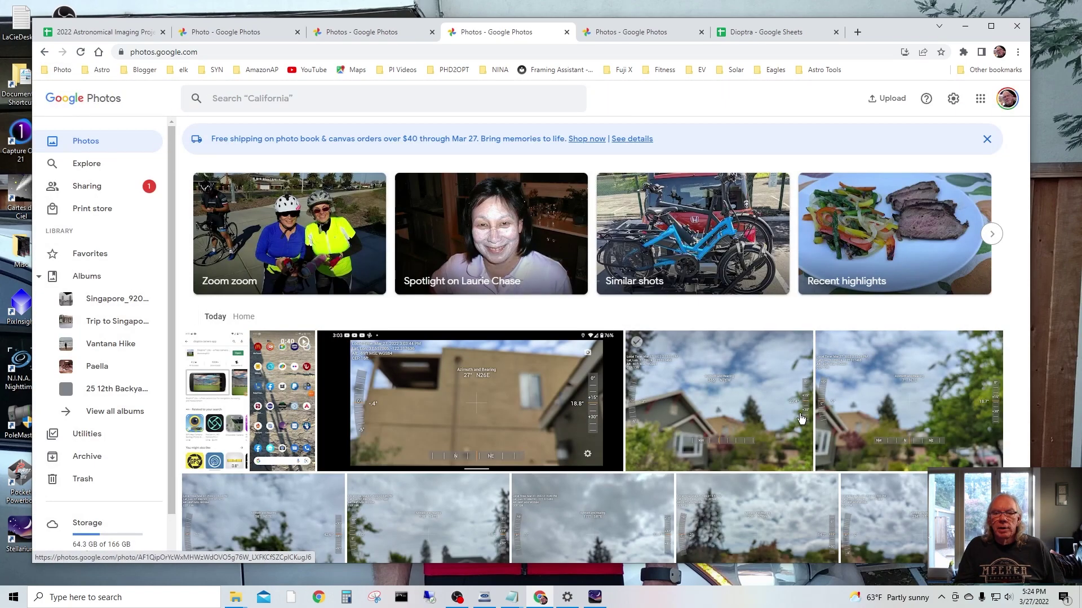
pyautogui.scroll(-5, 673, 252)
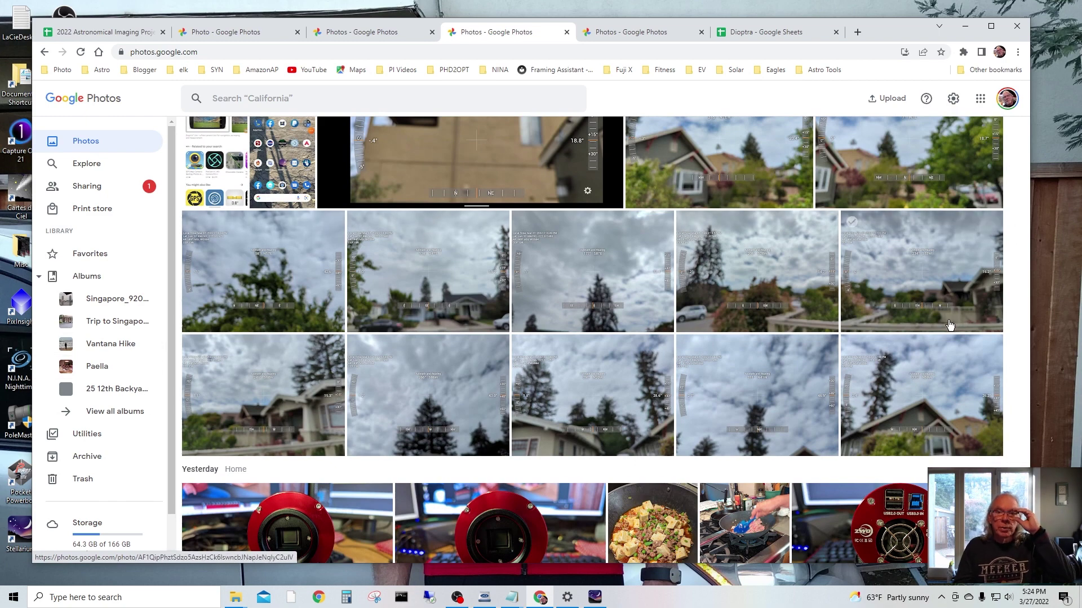
pyautogui.click(644, 32)
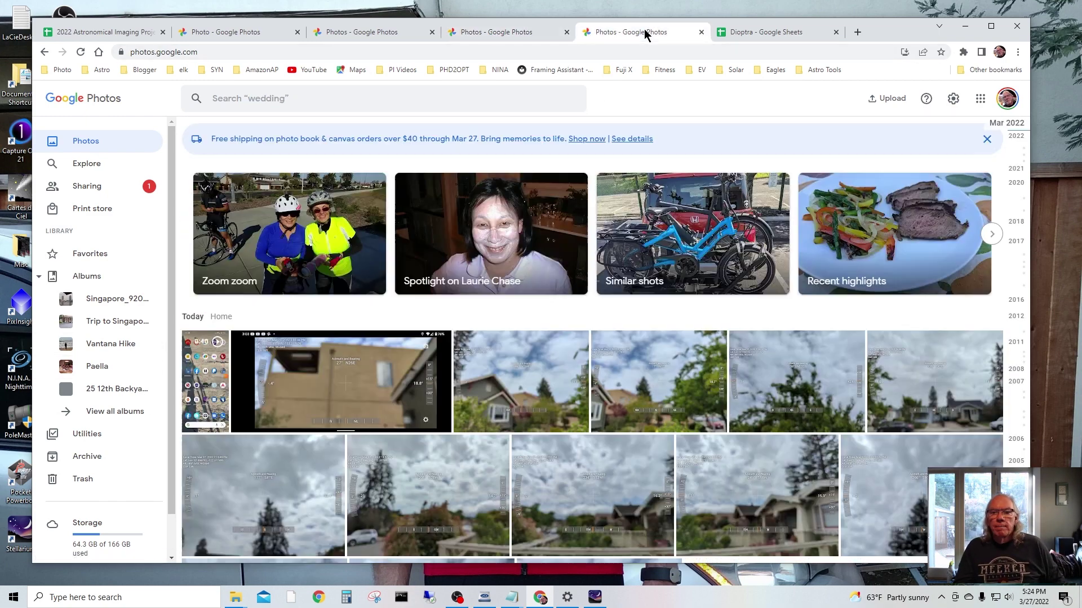
pyautogui.click(772, 31)
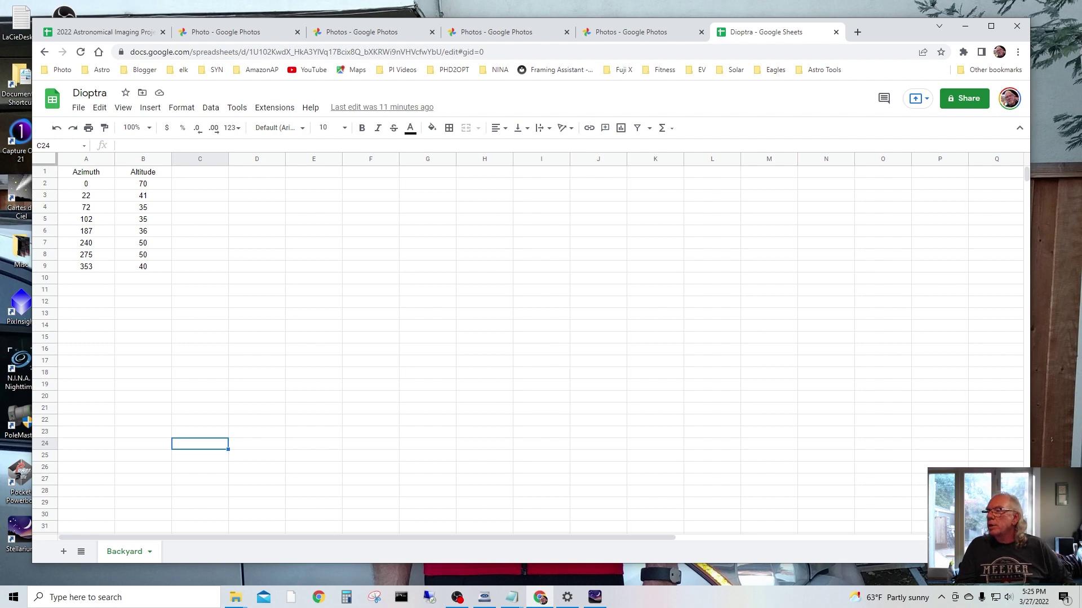
# Step: Switch to File Explorer and open the landscapes folder inside C:\Program Files\Stellarium
pyautogui.click(235, 597)
pyautogui.moveTo(366, 79); pyautogui.dragTo(301, 83)
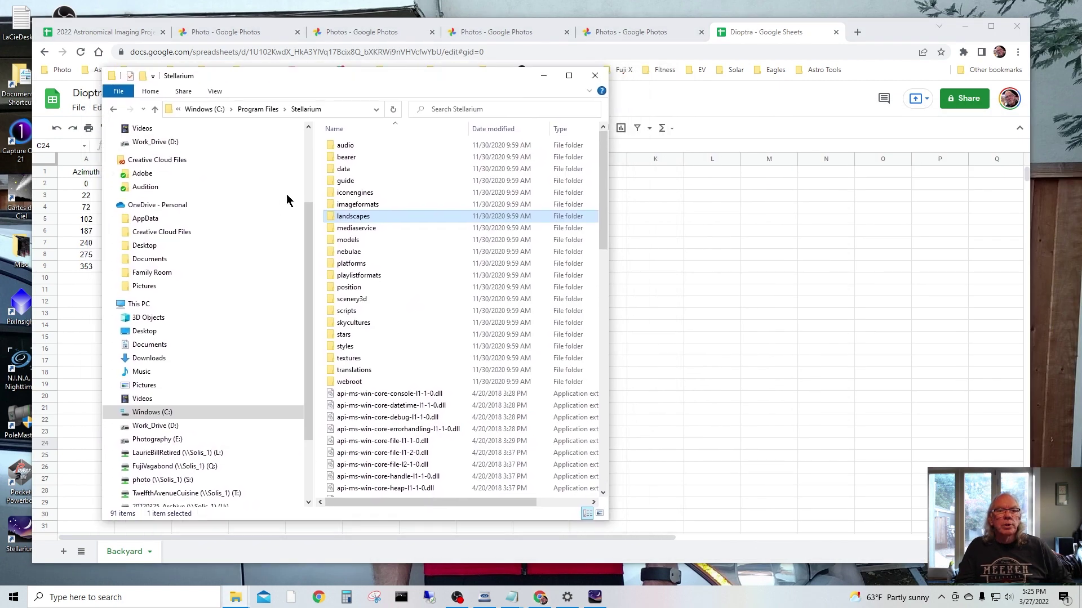
pyautogui.click(259, 110)
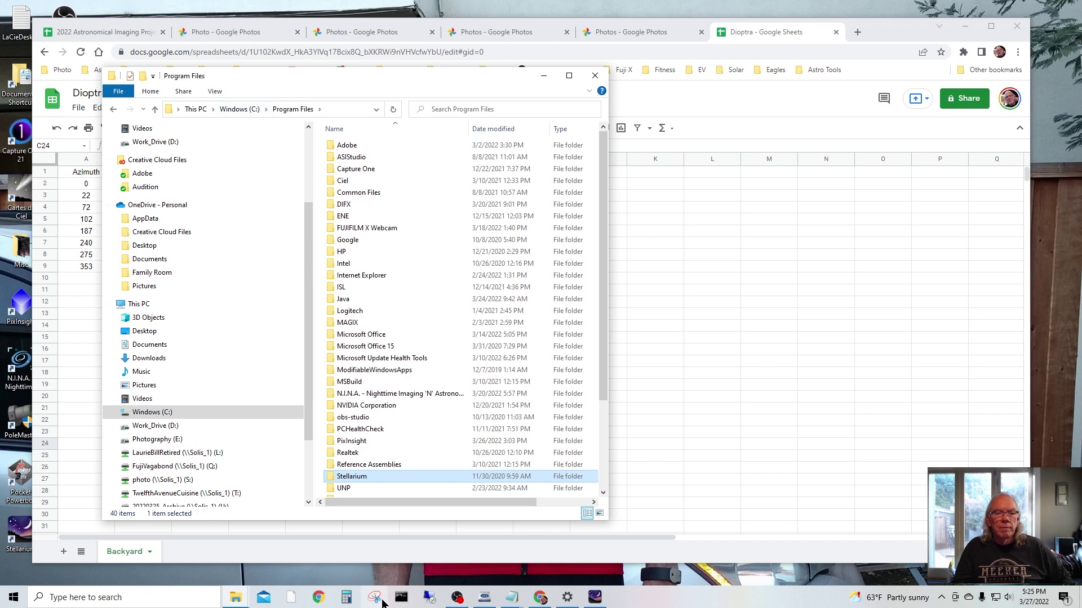
pyautogui.doubleClick(365, 480)
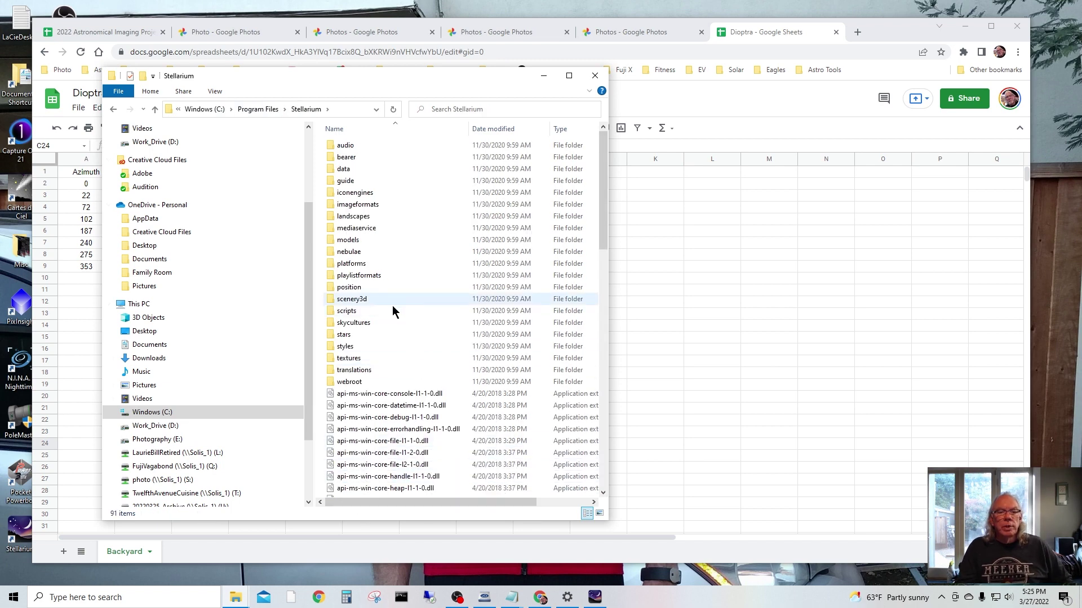
pyautogui.doubleClick(353, 218)
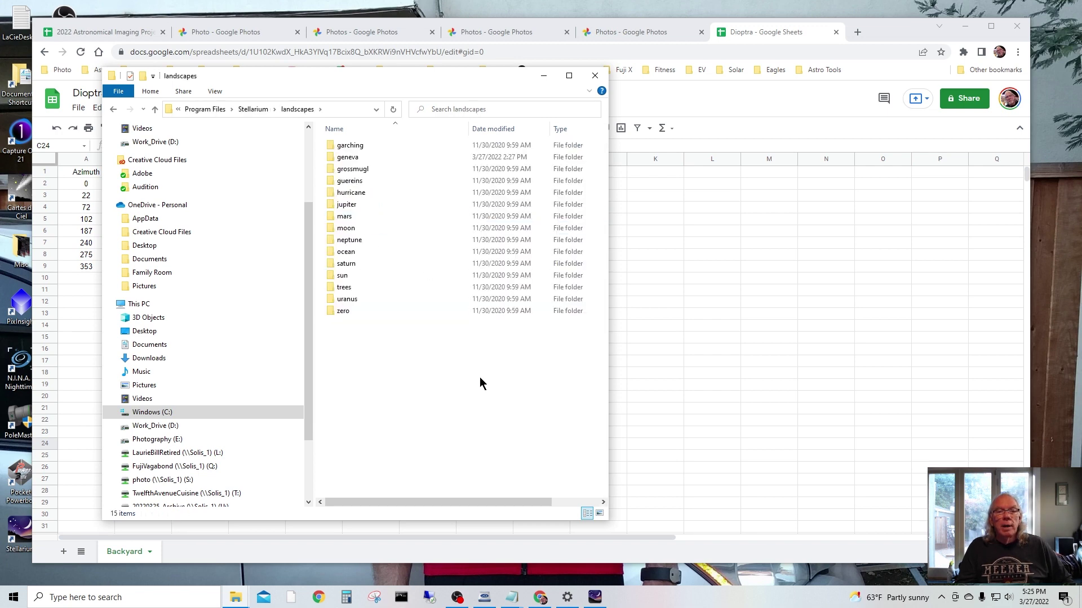
# Step: Check the security permissions of the landscapes folder for the Users group
pyautogui.rightClick(367, 162)
pyautogui.click(288, 298)
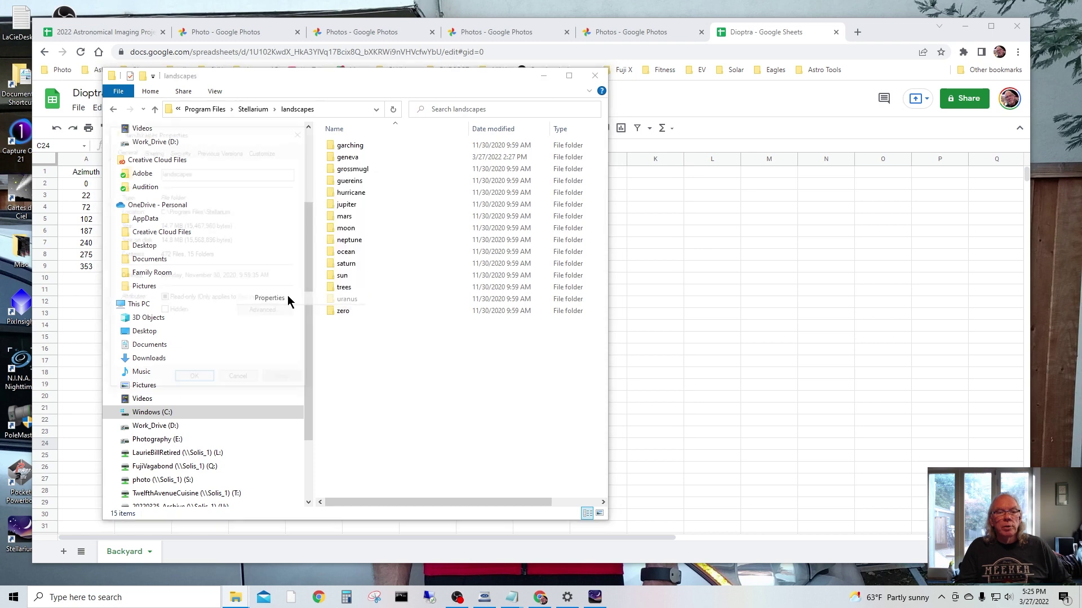
pyautogui.click(181, 150)
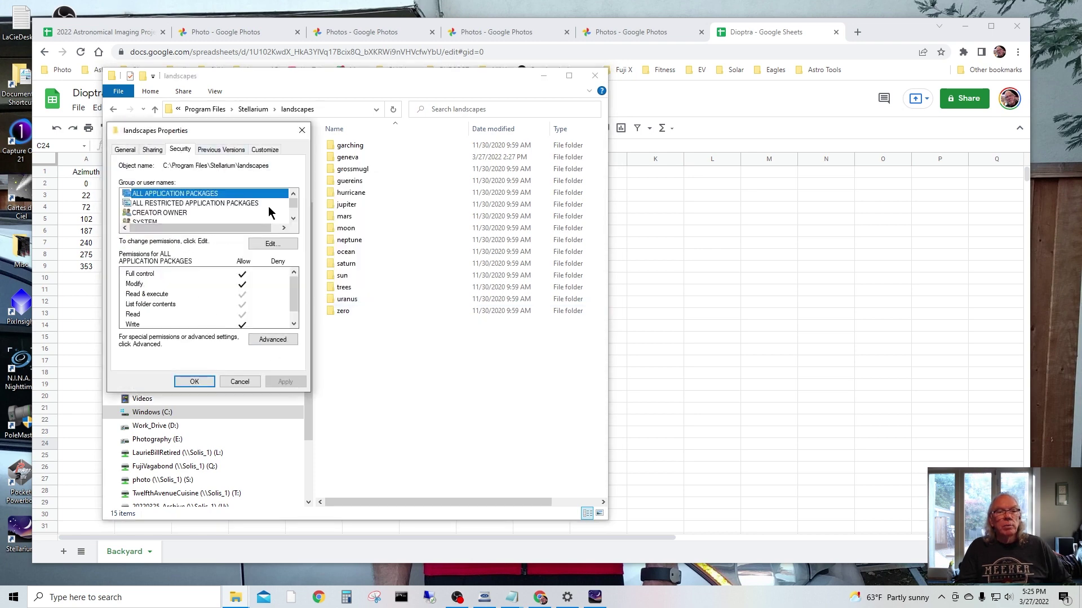
pyautogui.scroll(-2, 292, 207)
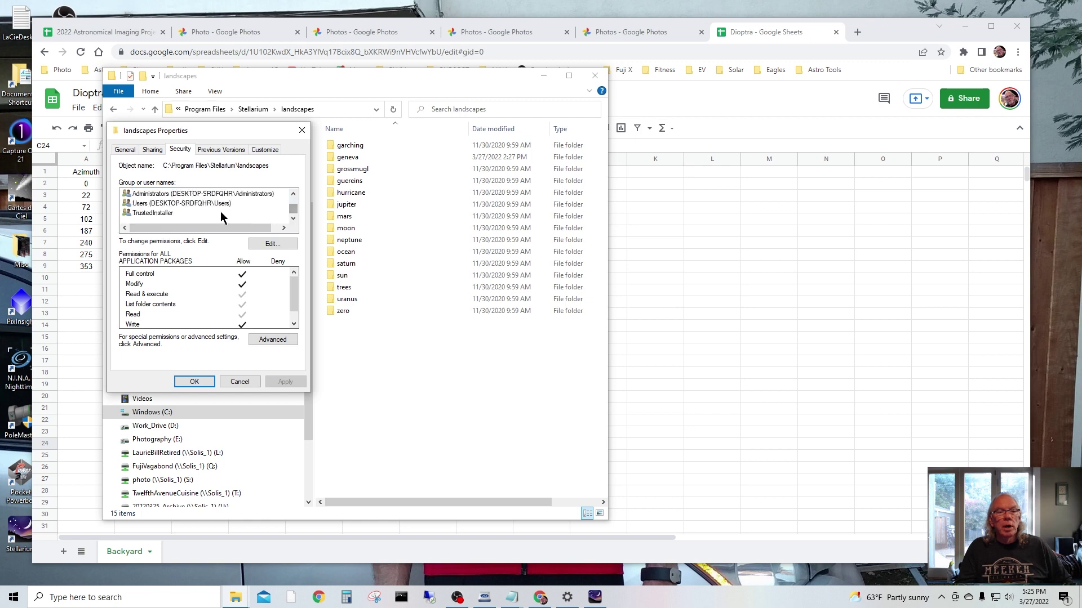
pyautogui.click(221, 204)
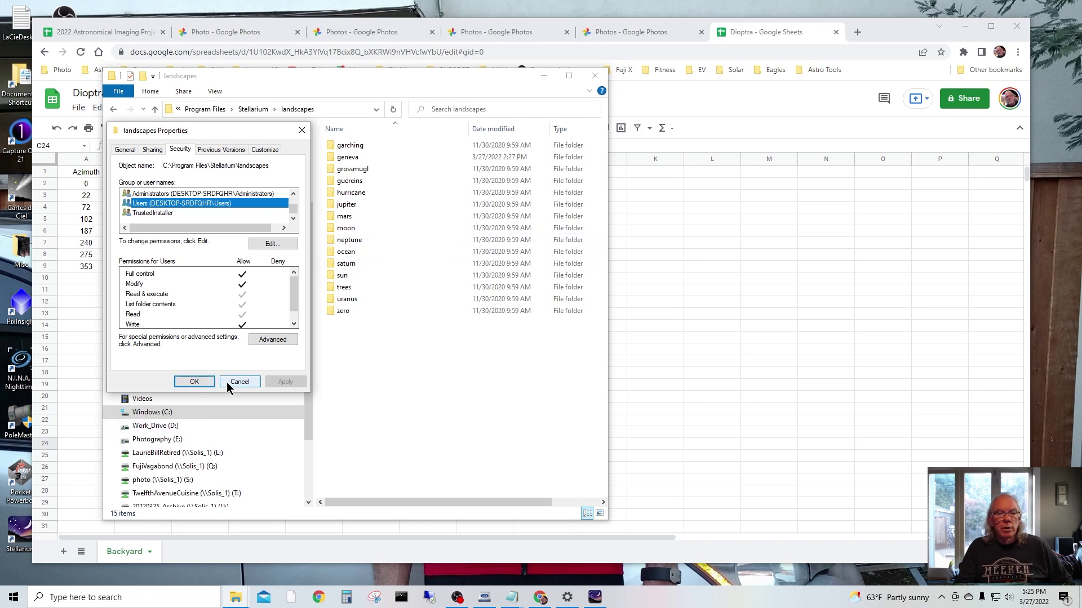
pyautogui.click(205, 384)
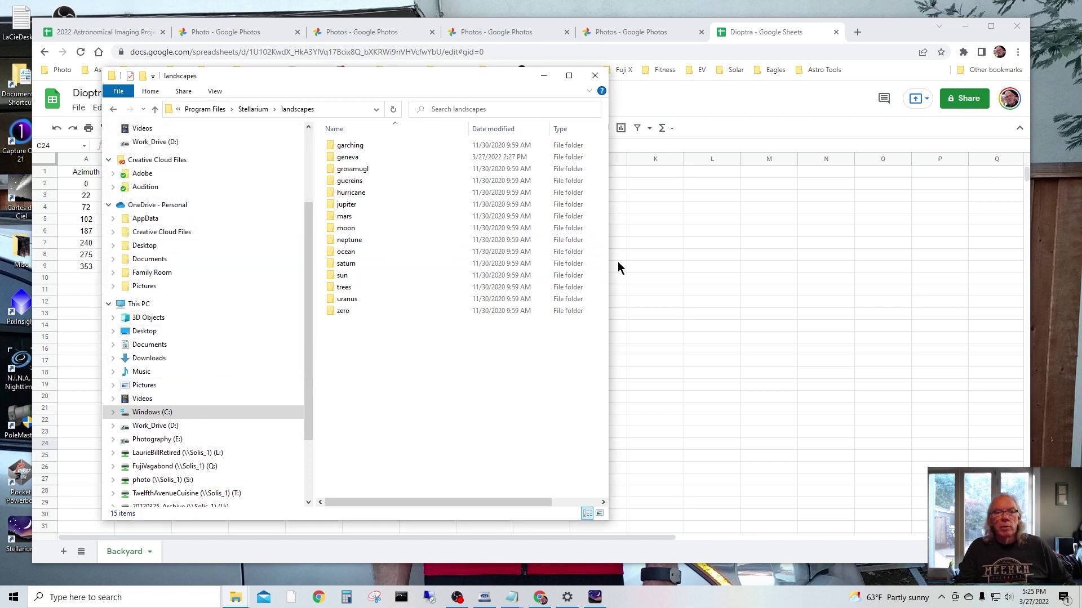
# Step: Open the geneva folder and examine the format of the horizon_Geneve and horizon_driveway text files
pyautogui.click(374, 158)
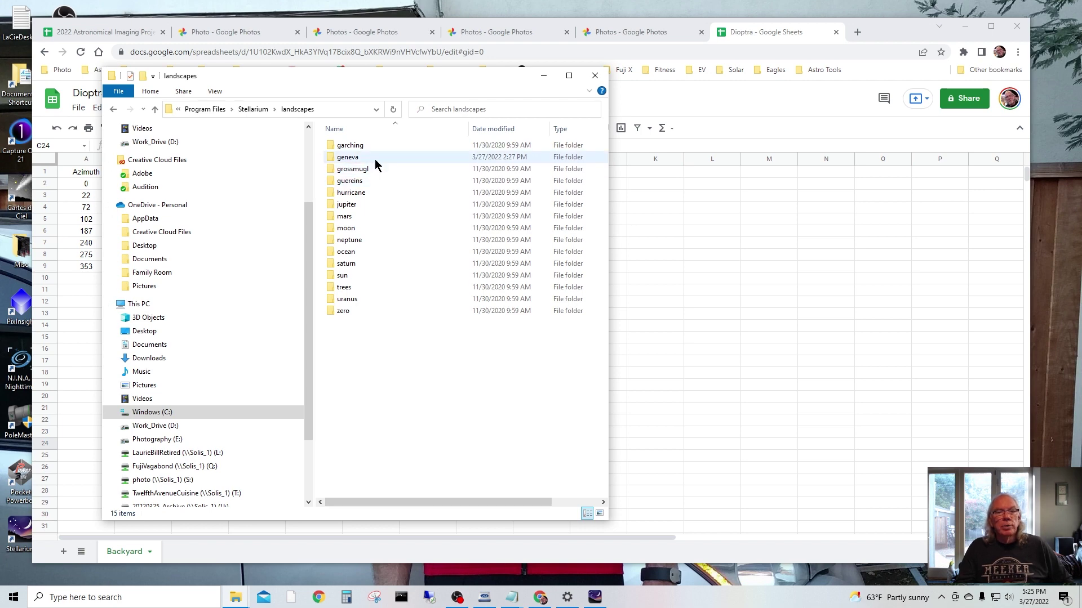
pyautogui.doubleClick(374, 159)
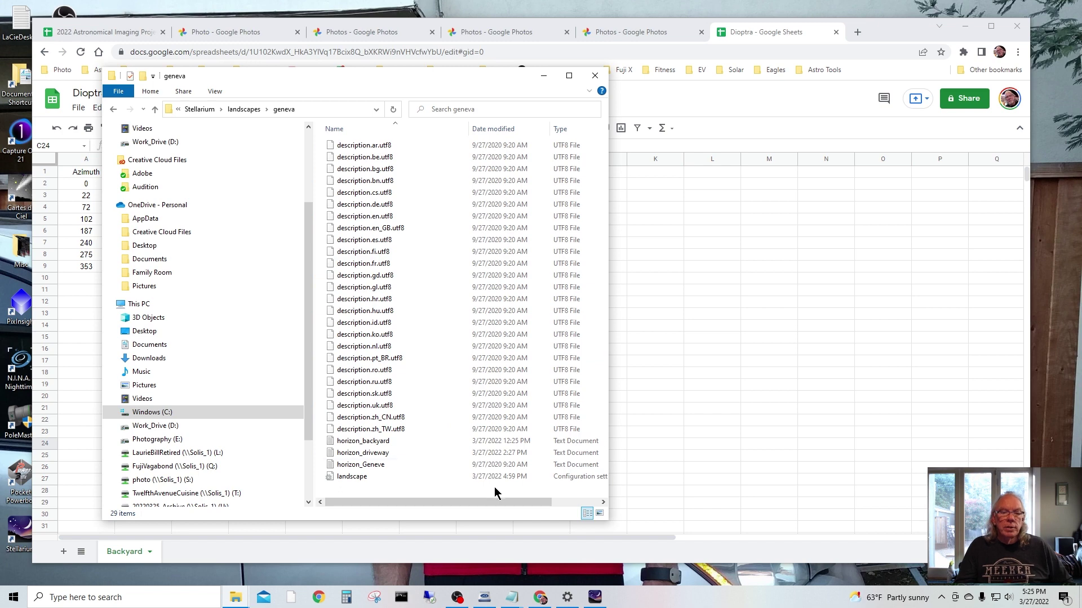
pyautogui.doubleClick(377, 467)
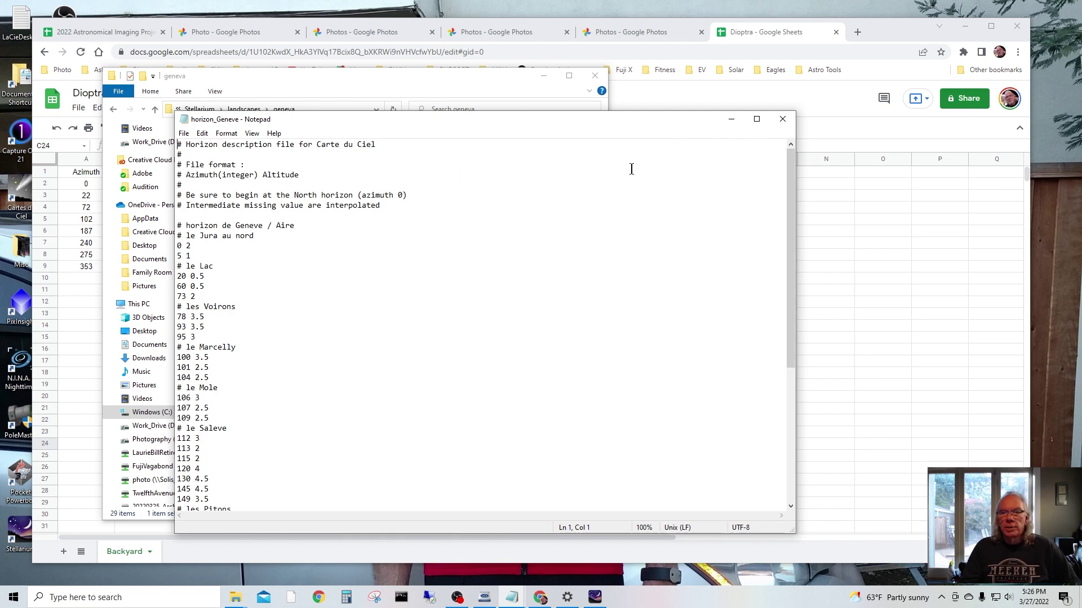
pyautogui.click(783, 119)
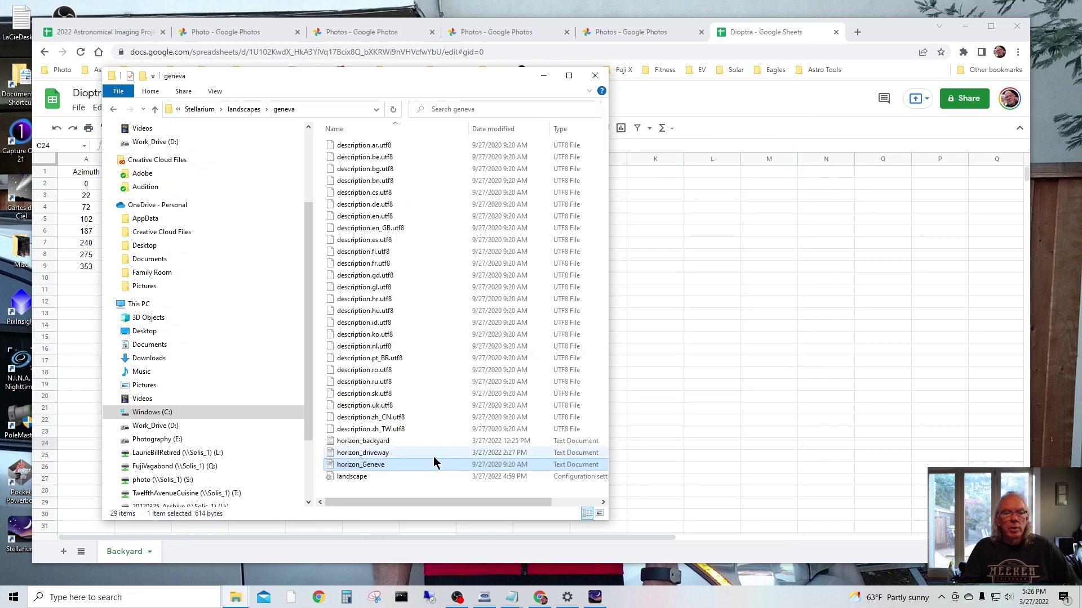
pyautogui.doubleClick(377, 454)
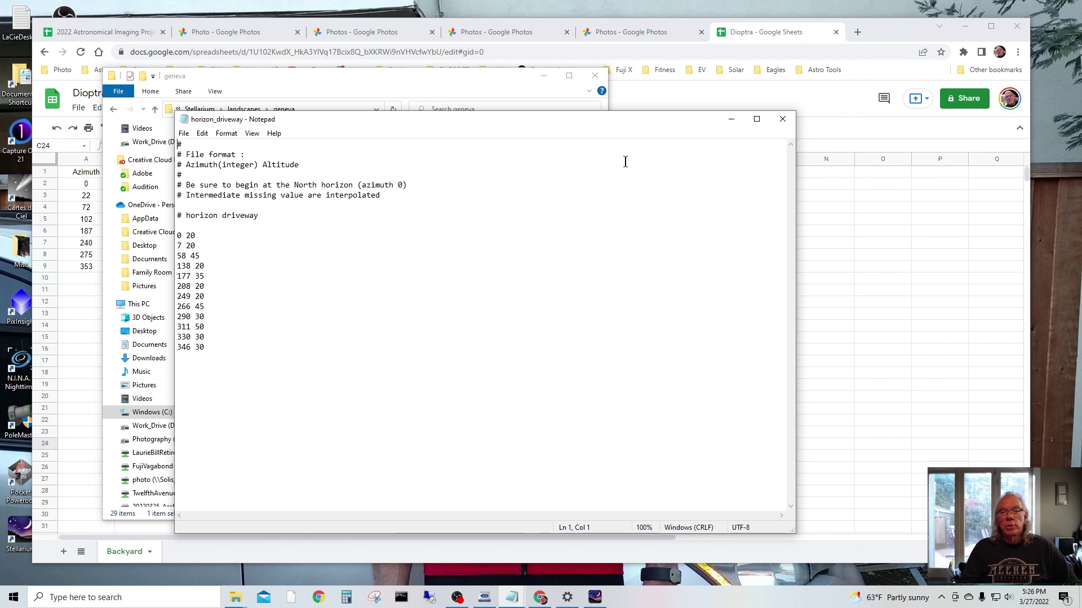
pyautogui.click(782, 119)
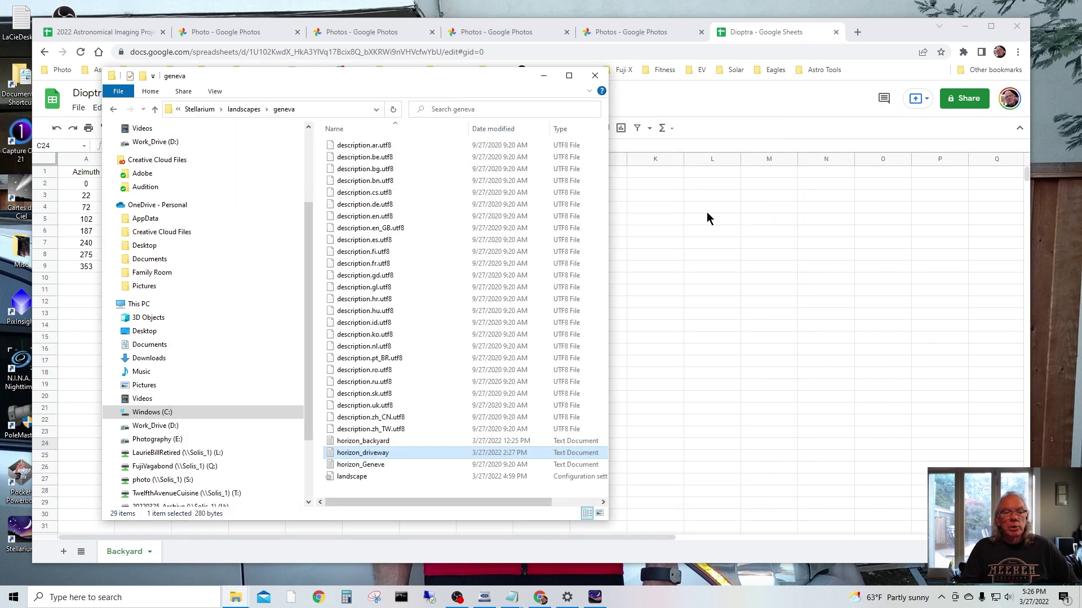
# Step: Set polygonal_horizon_list in the geneva landscape configuration file to horizon_frontyard.txt, then save and close the file
pyautogui.doubleClick(355, 478)
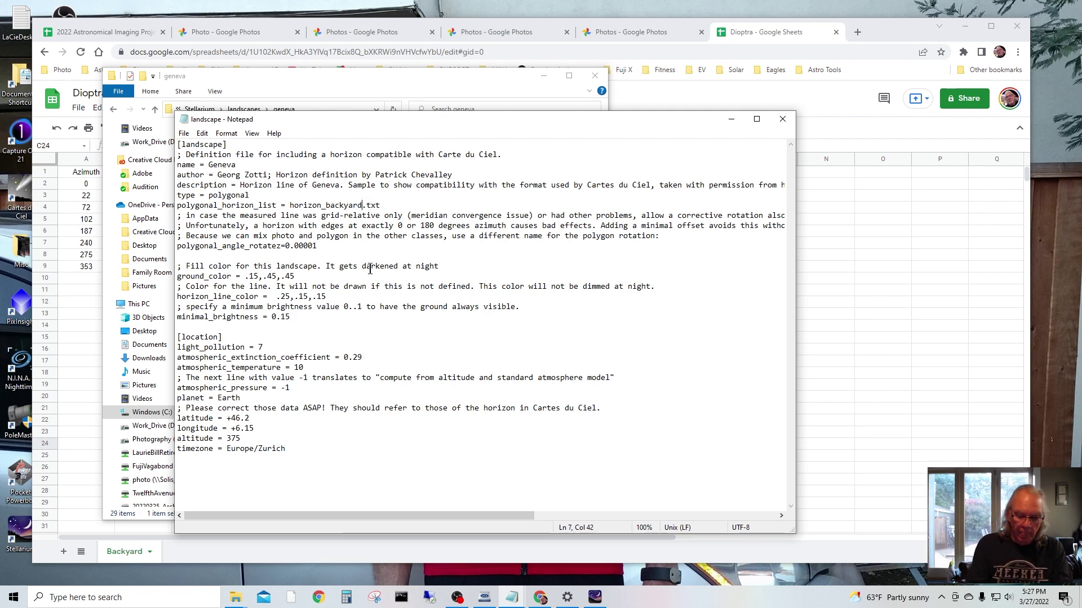
pyautogui.press('BackSpace')
pyautogui.press('BackSpace')
pyautogui.press('BackSpace')
pyautogui.press('BackSpace')
pyautogui.press('BackSpace')
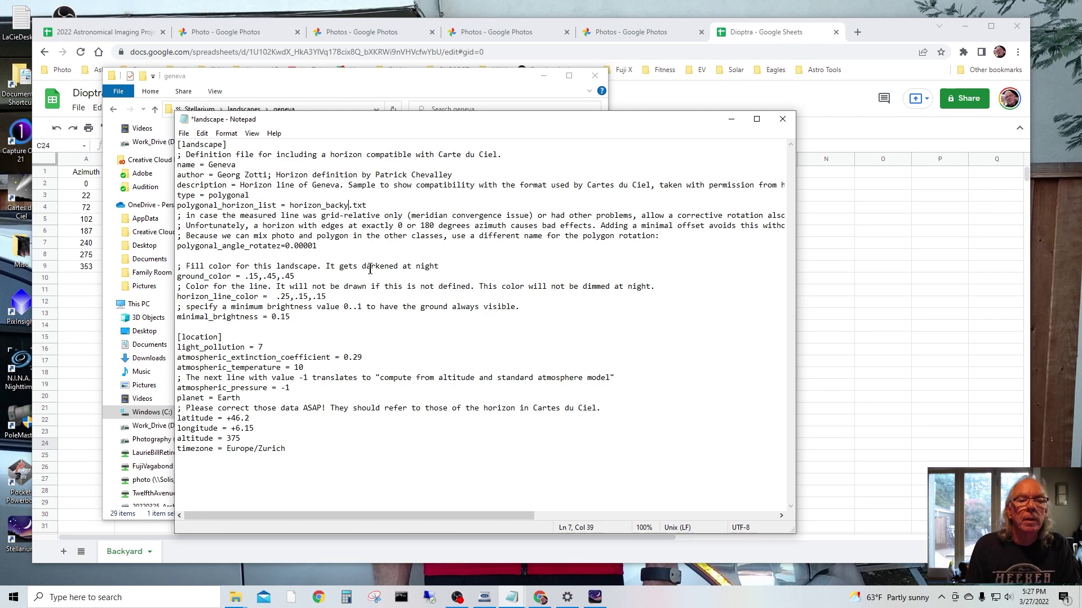
pyautogui.press('BackSpace')
pyautogui.press('BackSpace')
pyautogui.press('BackSpace')
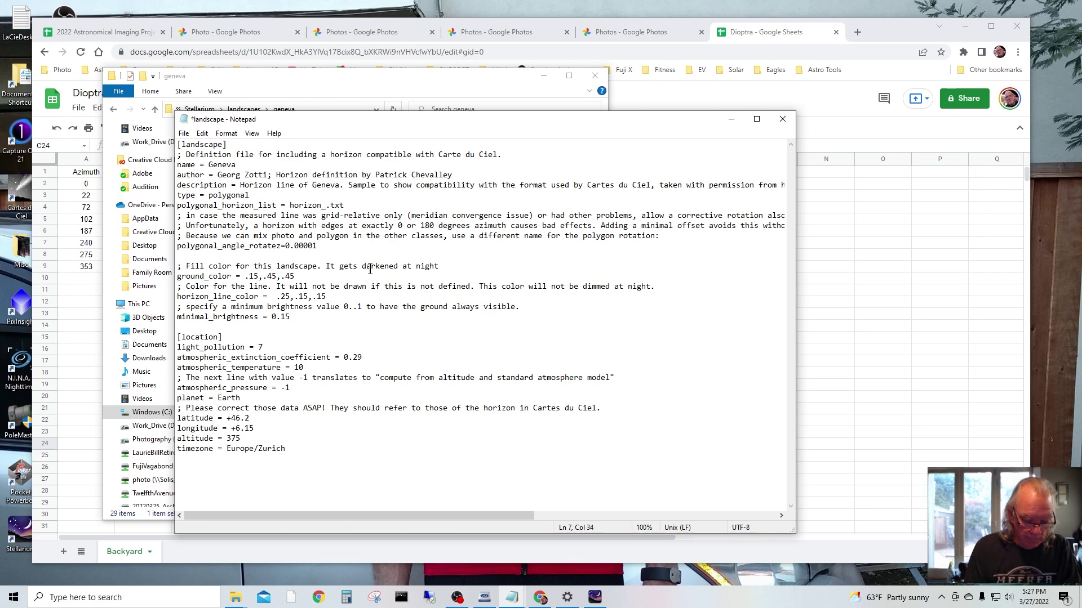
pyautogui.write('front')
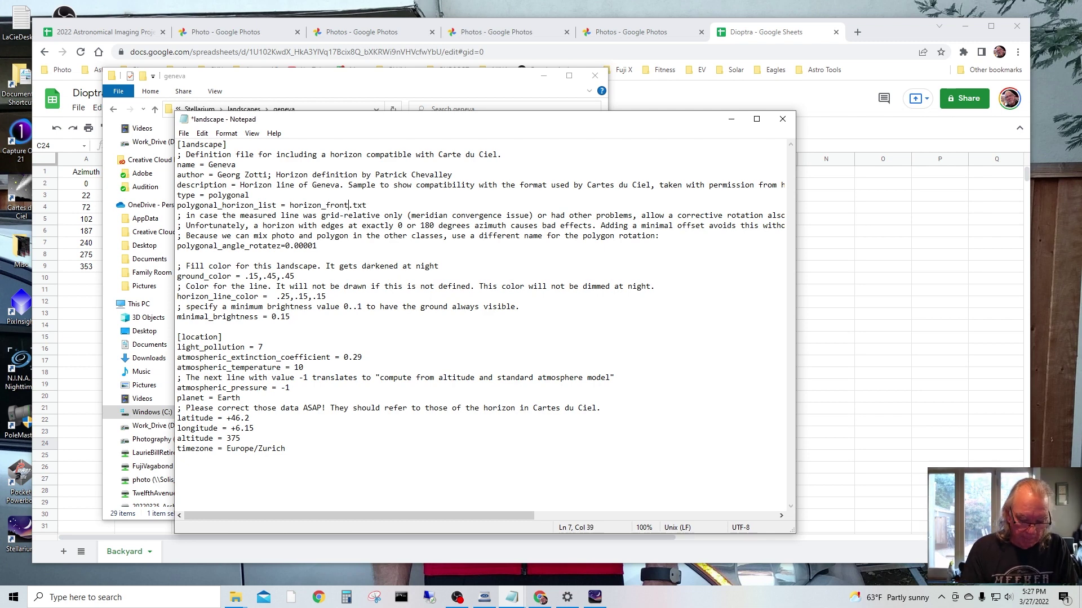
pyautogui.write('yard')
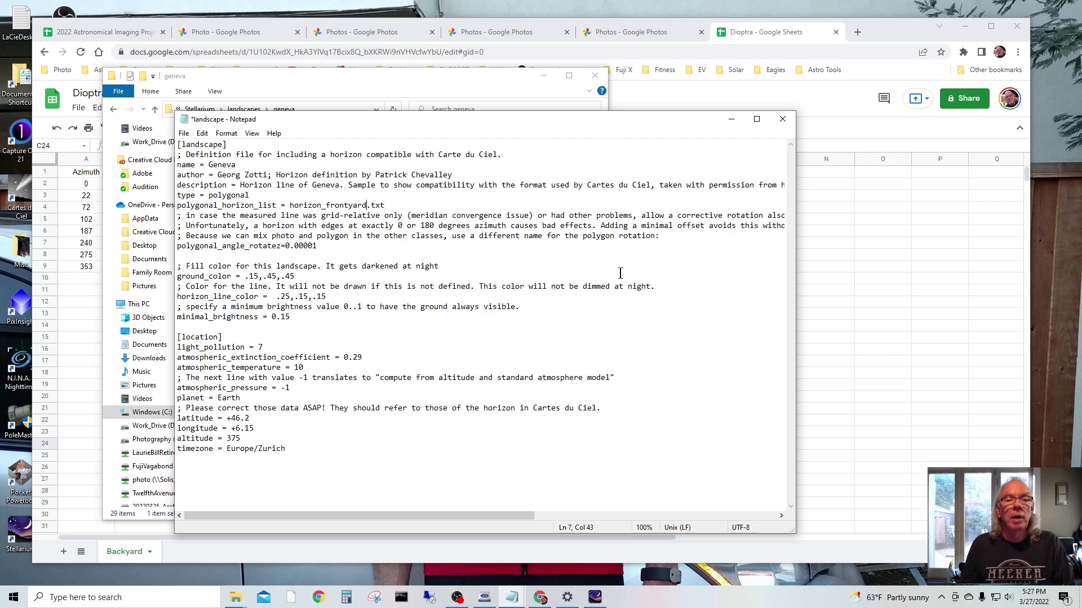
pyautogui.click(186, 135)
pyautogui.click(212, 185)
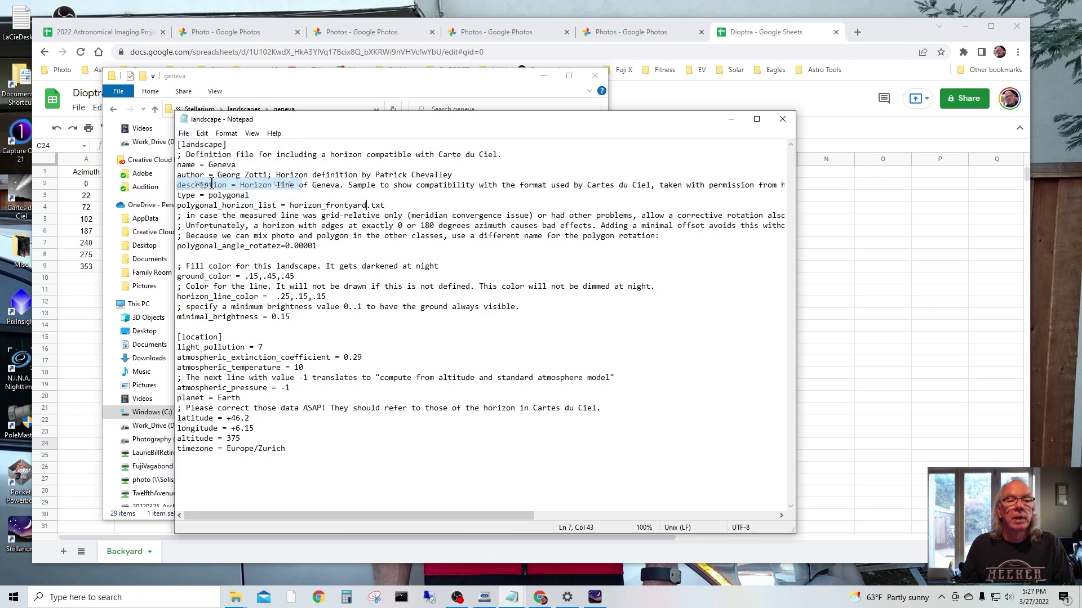
pyautogui.click(782, 119)
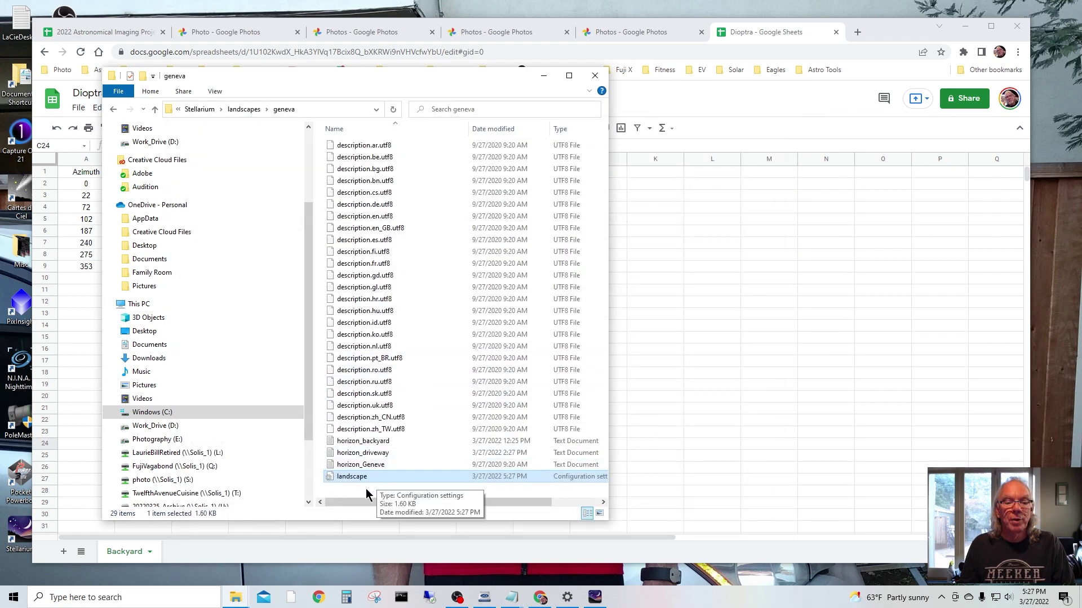
# Step: Reopen the landscape configuration file, set polygonal_horizon_list to horizon_driveway.txt, and save and close it
pyautogui.doubleClick(354, 477)
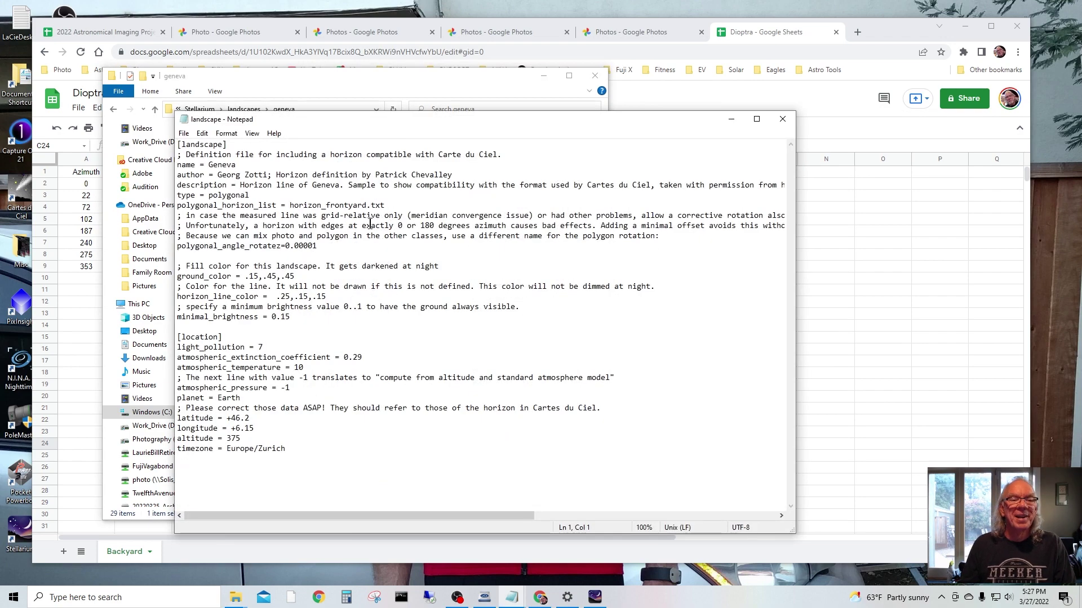
pyautogui.moveTo(327, 206); pyautogui.dragTo(368, 204)
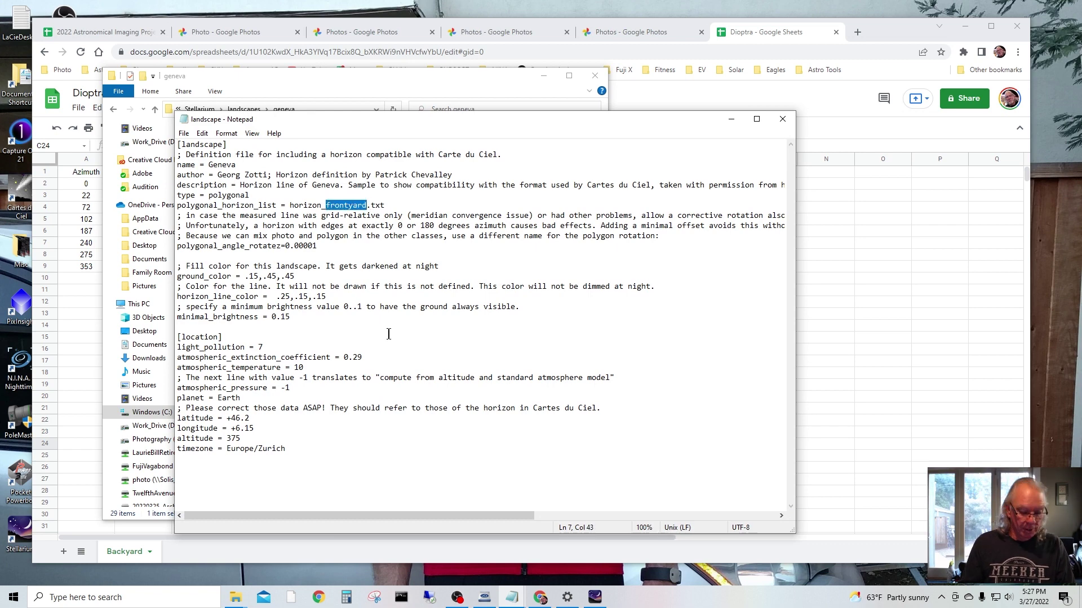
pyautogui.write('driveway')
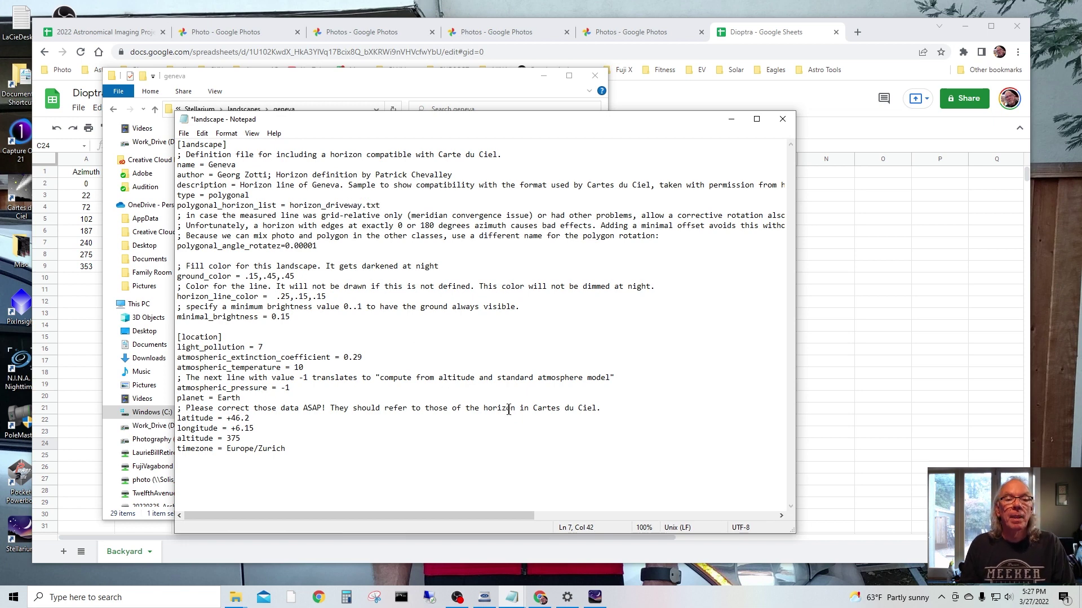
pyautogui.click(184, 133)
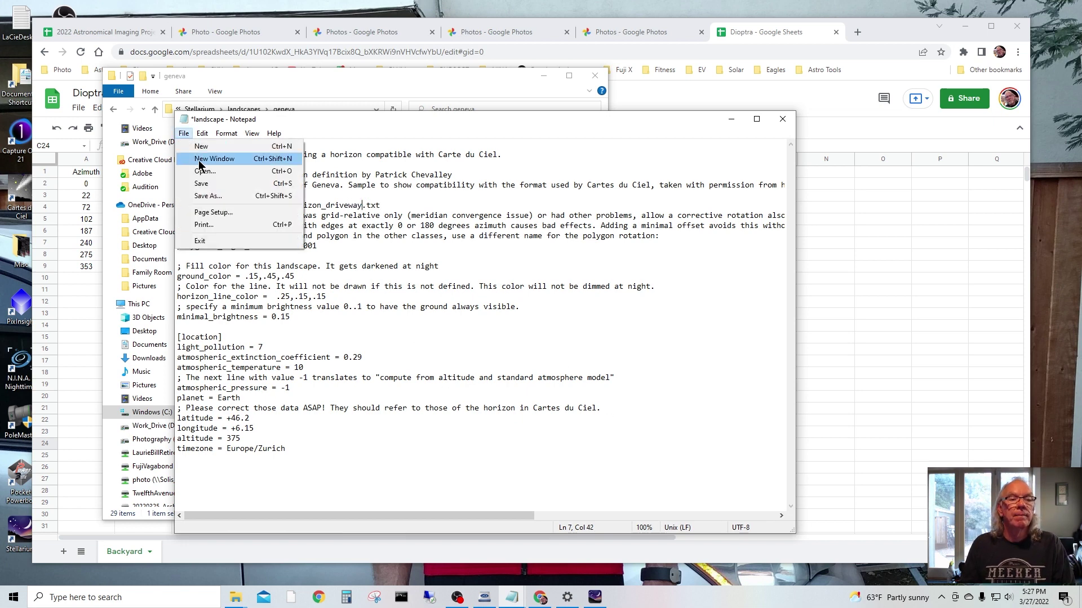
pyautogui.click(194, 186)
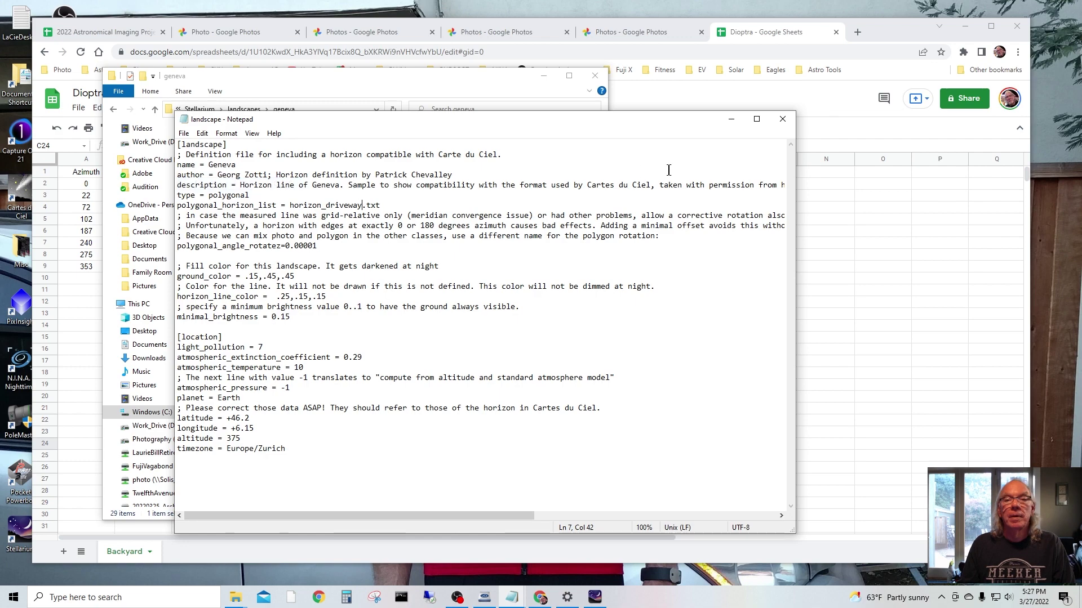
pyautogui.click(782, 119)
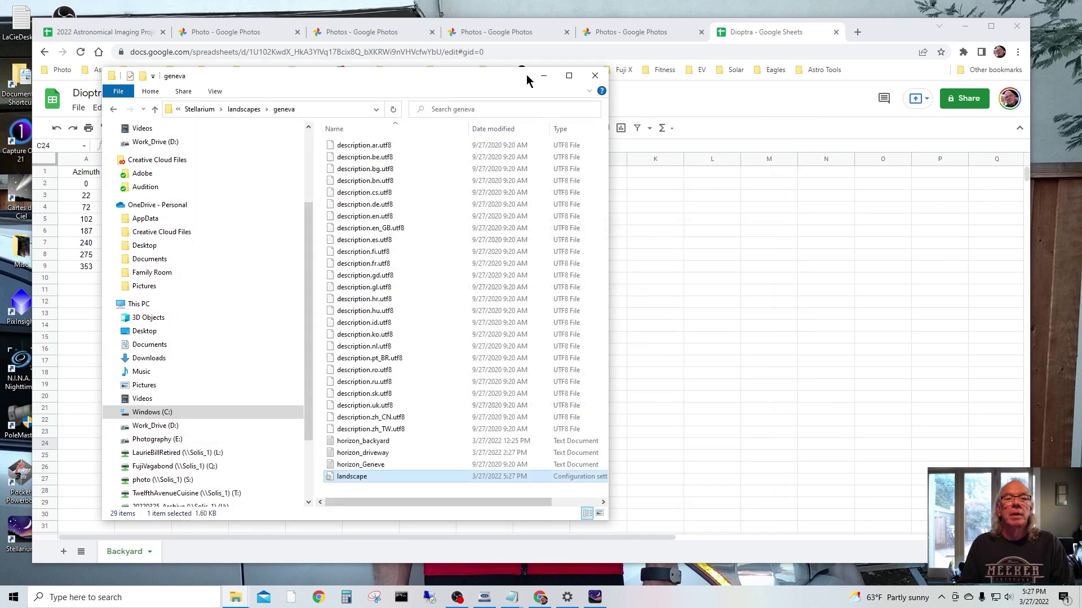
# Step: Close the running Stellarium session and relaunch Stellarium to reload the edited landscape
pyautogui.click(594, 598)
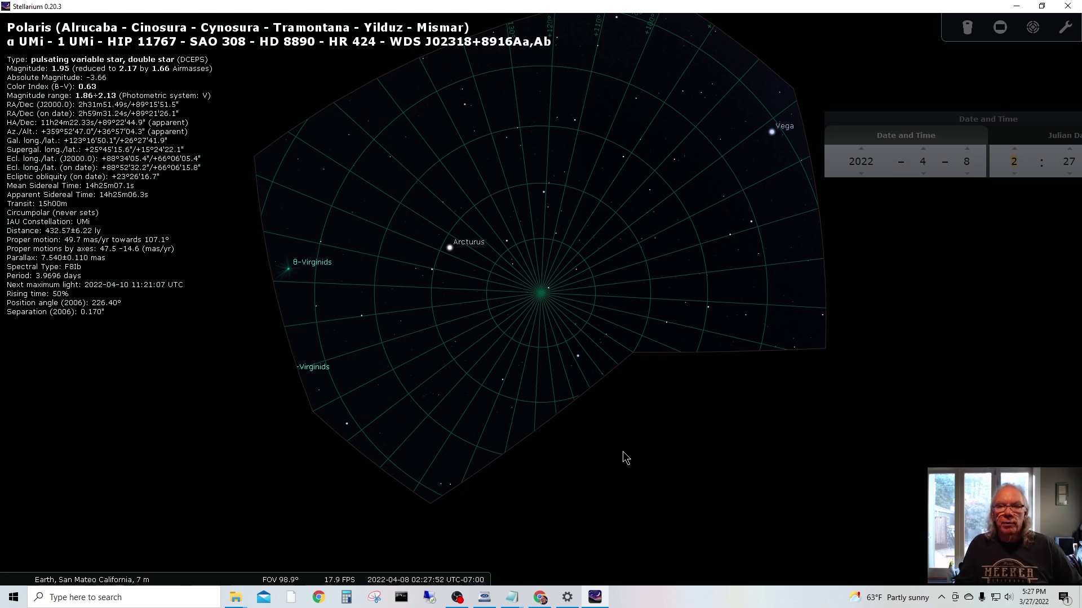
pyautogui.click(1068, 9)
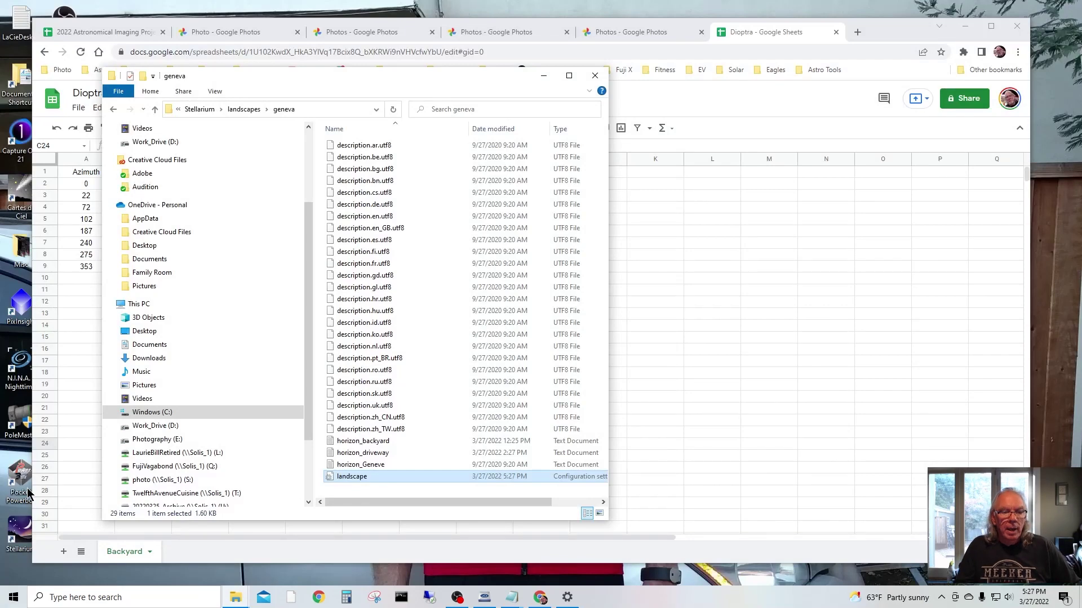
pyautogui.doubleClick(23, 539)
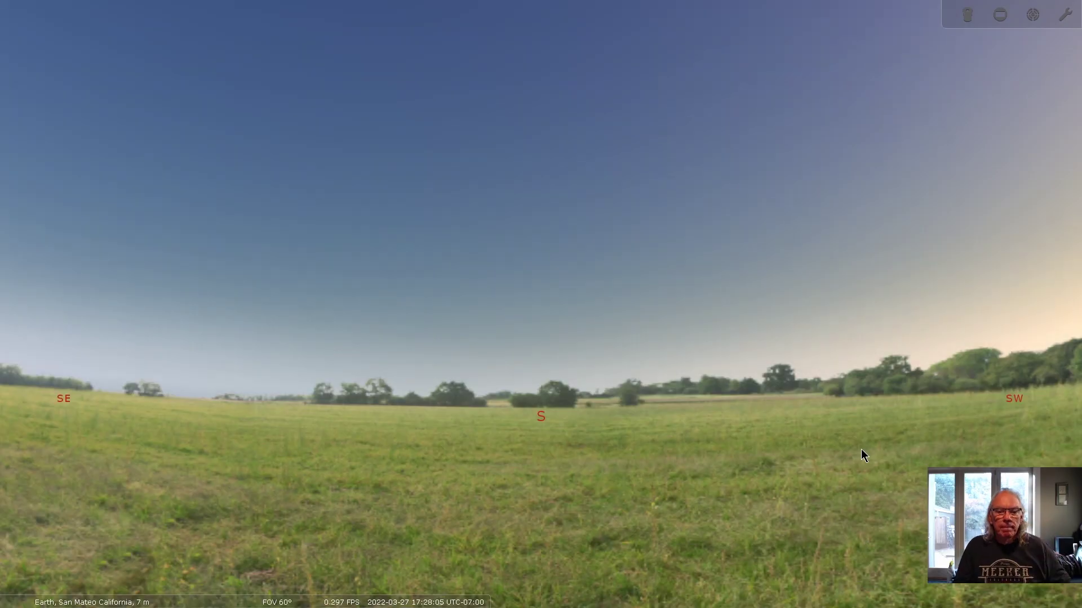
# Step: Set the simulated date to 2022-4-7 and the hour to 21 for a night sky
pyautogui.moveTo(23, 426)
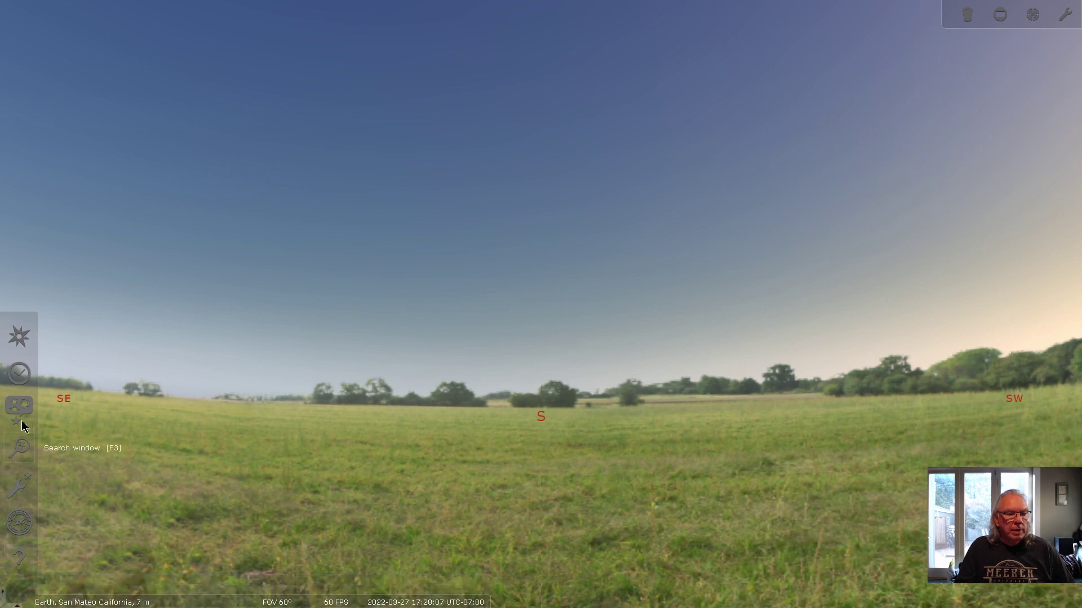
pyautogui.click(19, 373)
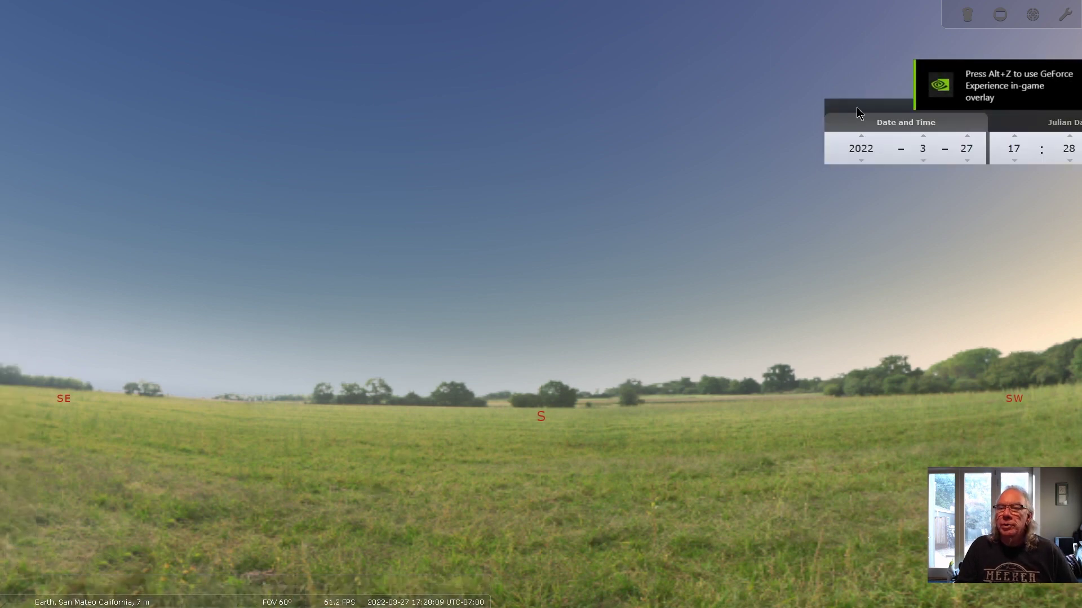
pyautogui.moveTo(886, 112); pyautogui.dragTo(792, 182)
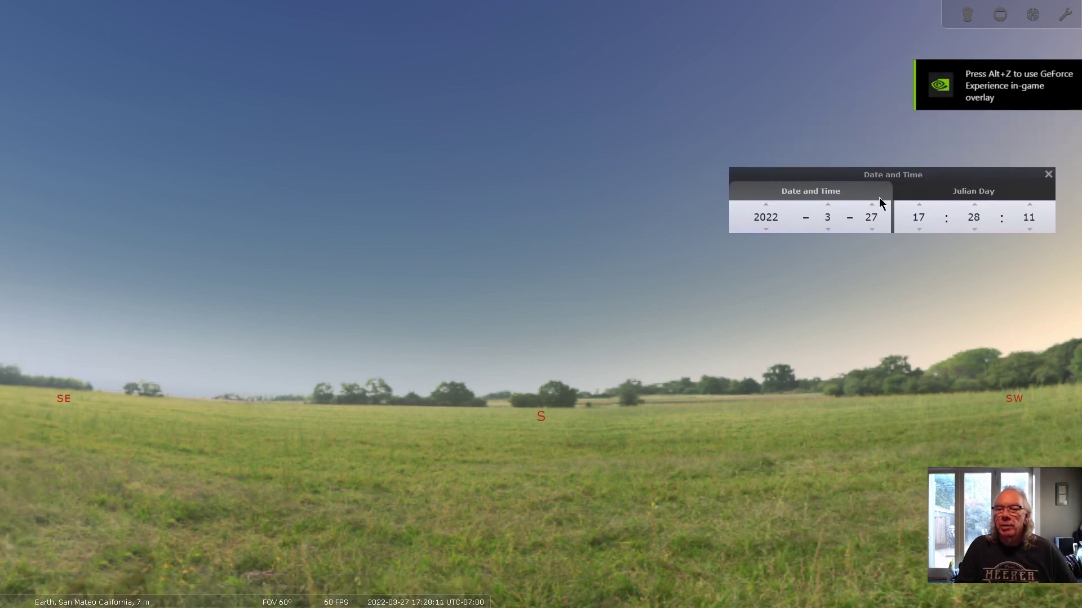
pyautogui.click(872, 204)
pyautogui.click(872, 204)
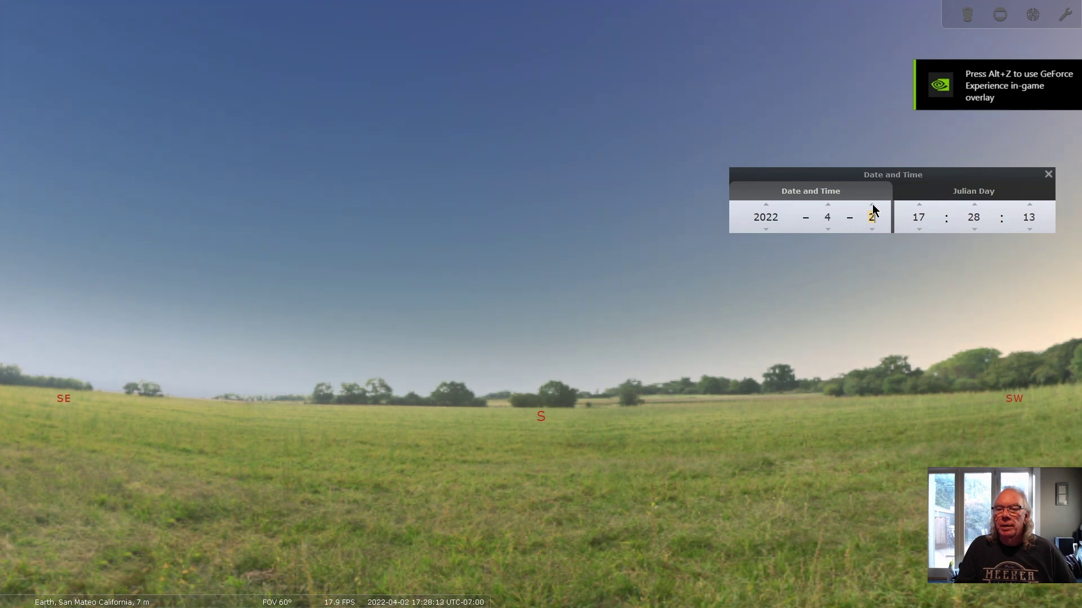
pyautogui.click(872, 204)
pyautogui.click(872, 204)
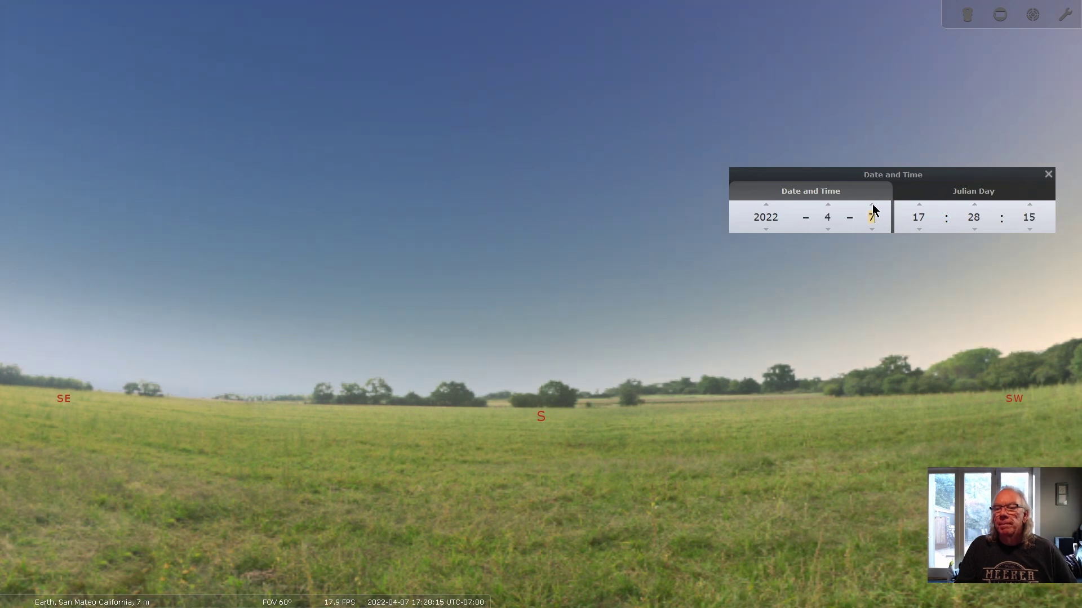
pyautogui.click(919, 204)
pyautogui.click(919, 204)
pyautogui.click(919, 204)
pyautogui.click(919, 204)
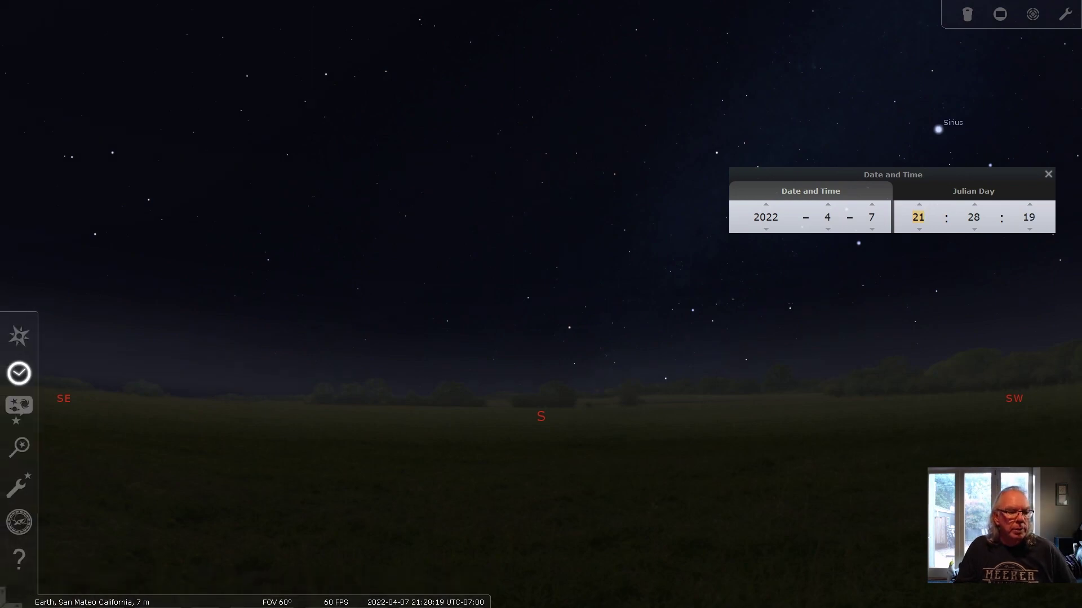
# Step: Switch the landscape to Geneva and draw only its horizon polygon, with a polygon line thickness of 5
pyautogui.click(18, 409)
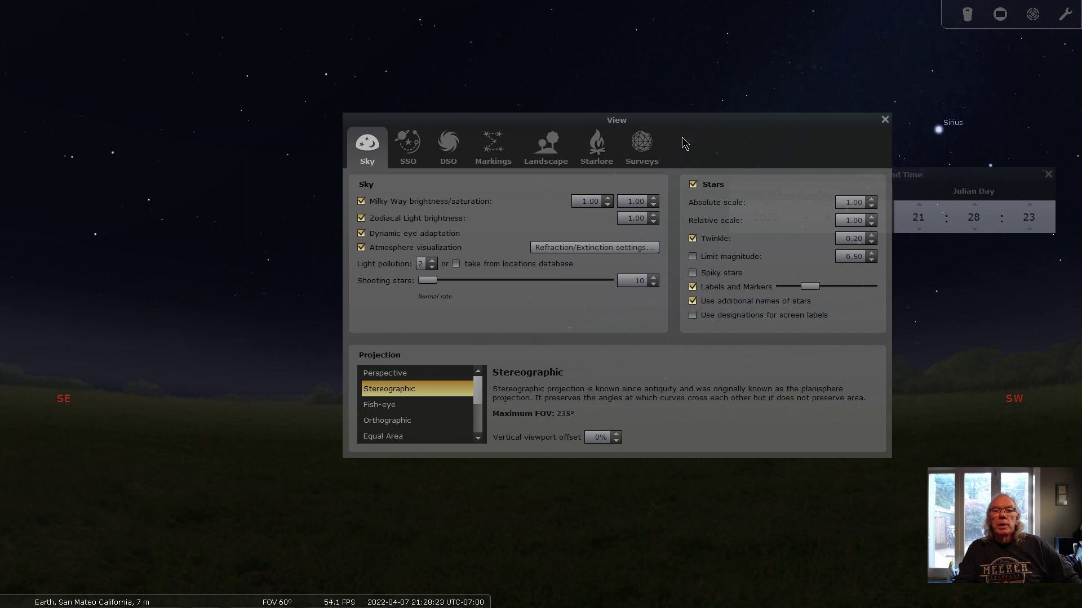
pyautogui.click(553, 145)
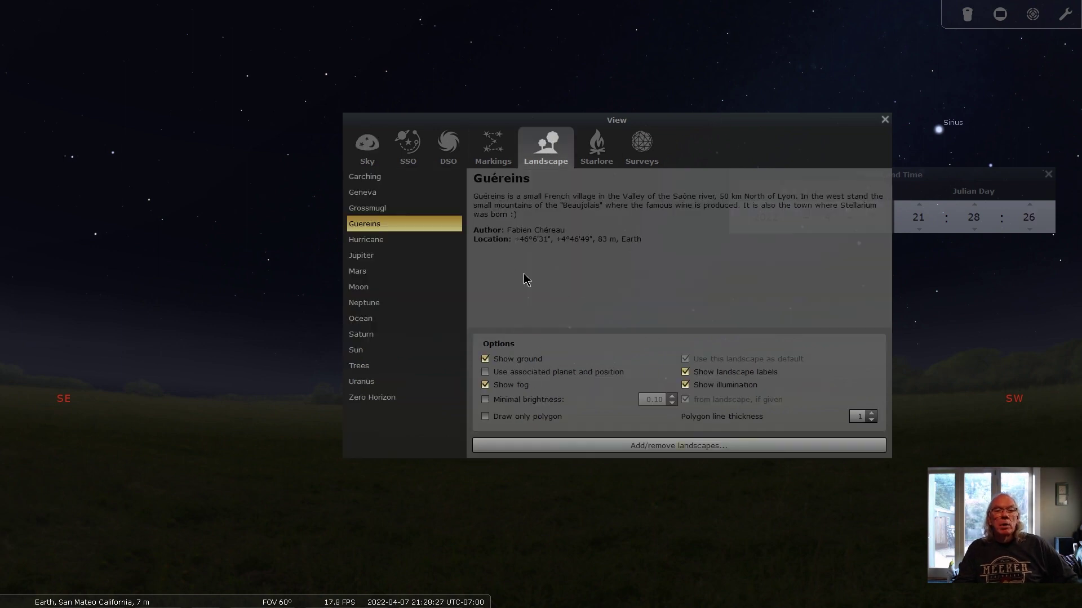
pyautogui.click(361, 195)
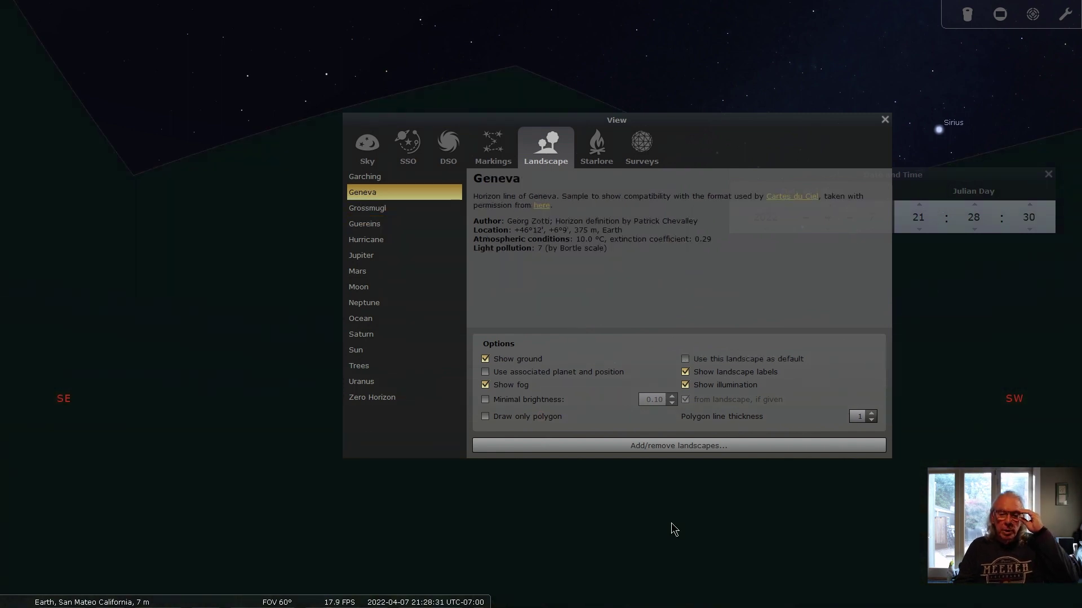
pyautogui.click(486, 417)
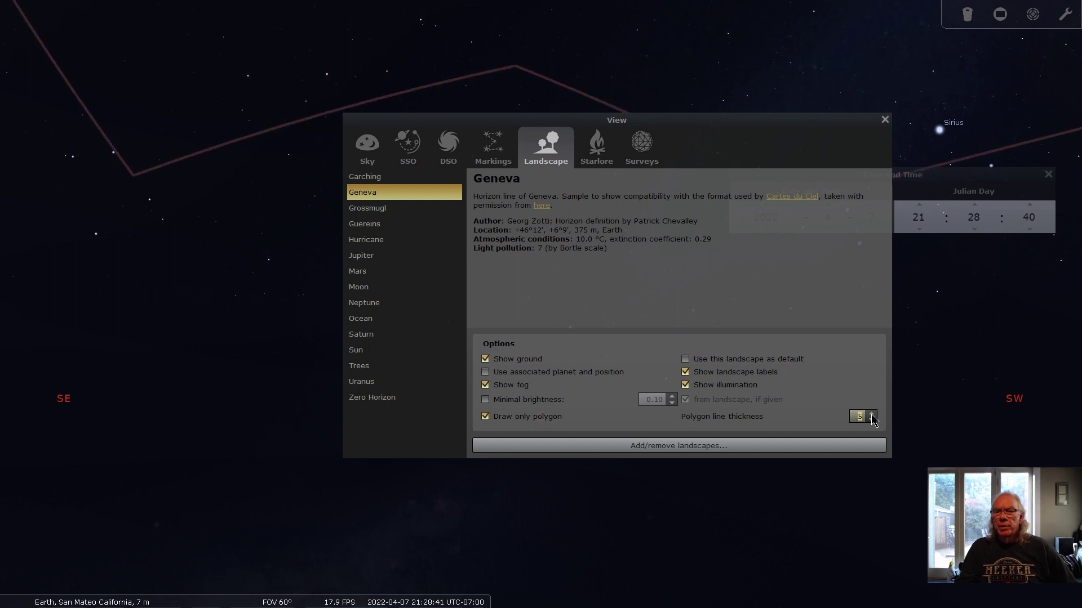
pyautogui.click(885, 120)
# Step: Bring the whole horizon polygon into view and set the simulated hour to 22
pyautogui.scroll(2, 591, 331)
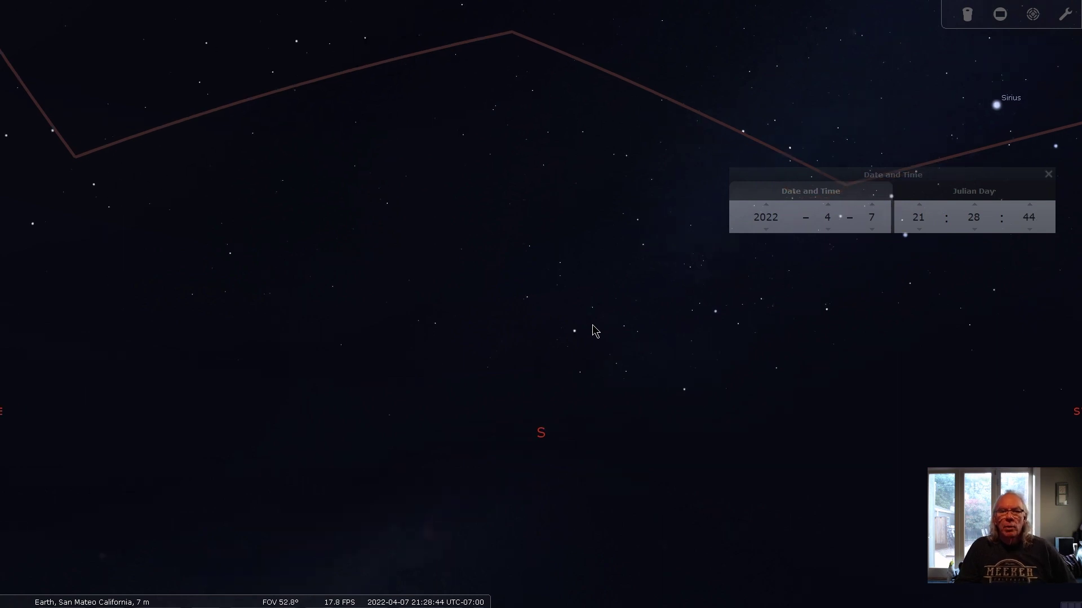
pyautogui.scroll(-10, 593, 331)
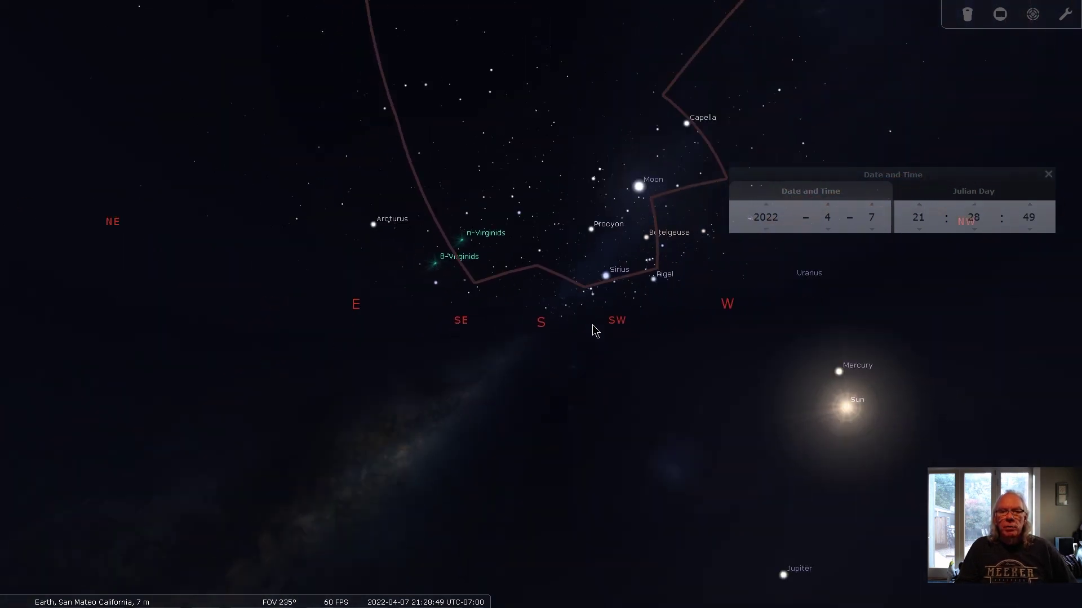
pyautogui.click(337, 254)
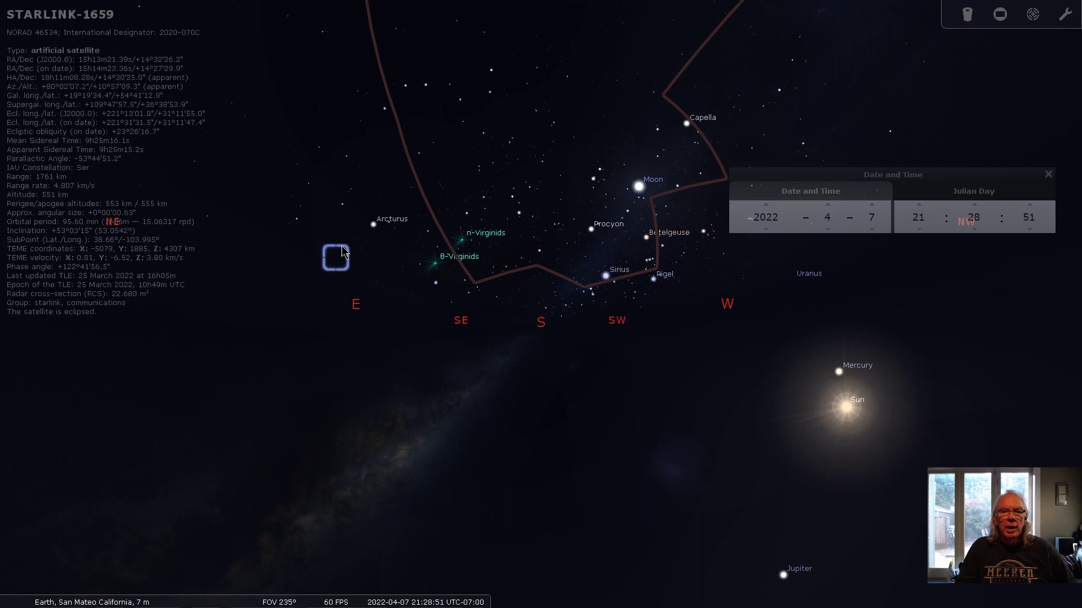
pyautogui.moveTo(615, 231); pyautogui.dragTo(604, 211)
pyautogui.click(919, 205)
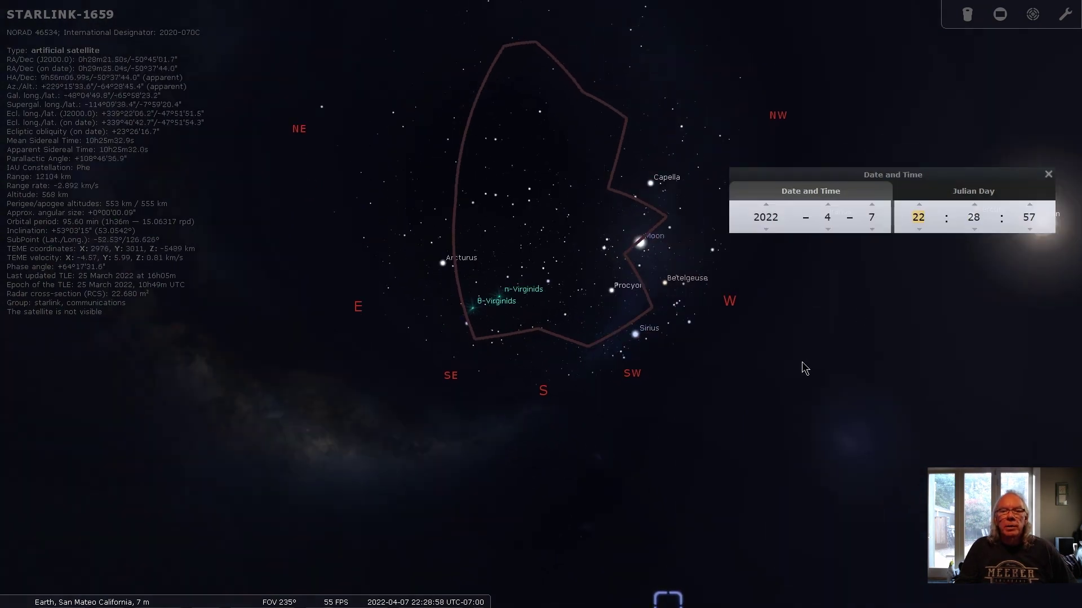
# Step: Clear the satellite selection and overlay the azimuthal grid on the sky, leaving the date and time controls closed
pyautogui.scroll(5, 802, 361)
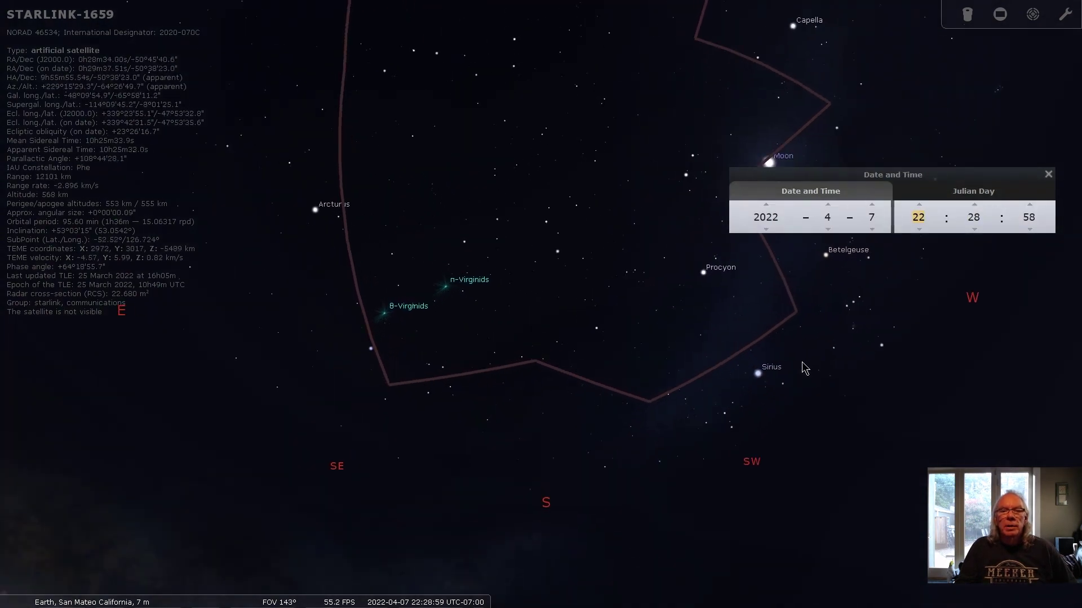
pyautogui.moveTo(551, 207); pyautogui.dragTo(553, 338)
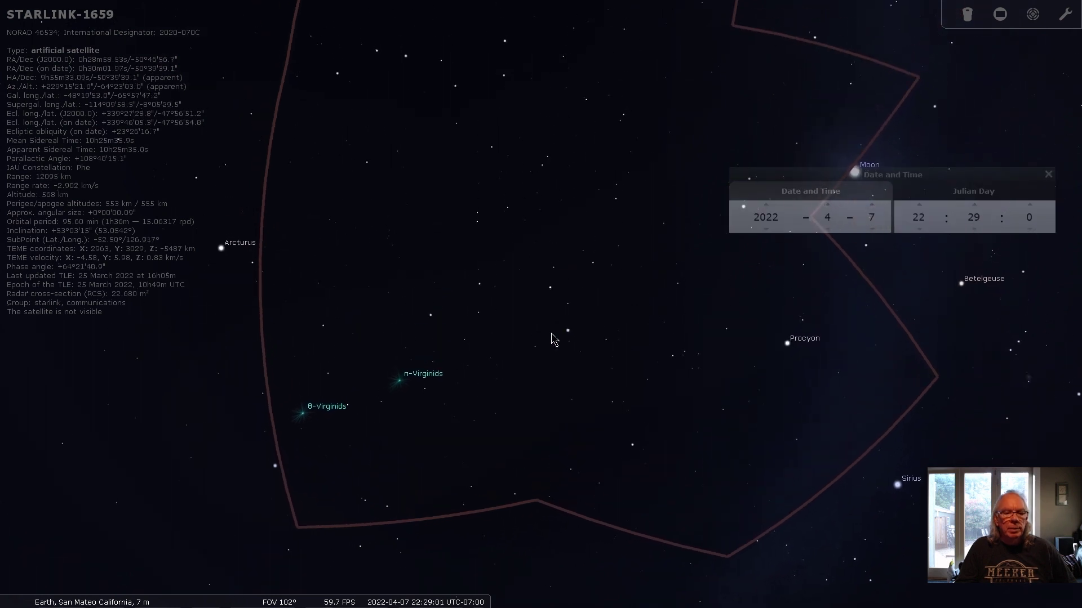
pyautogui.rightClick(116, 603)
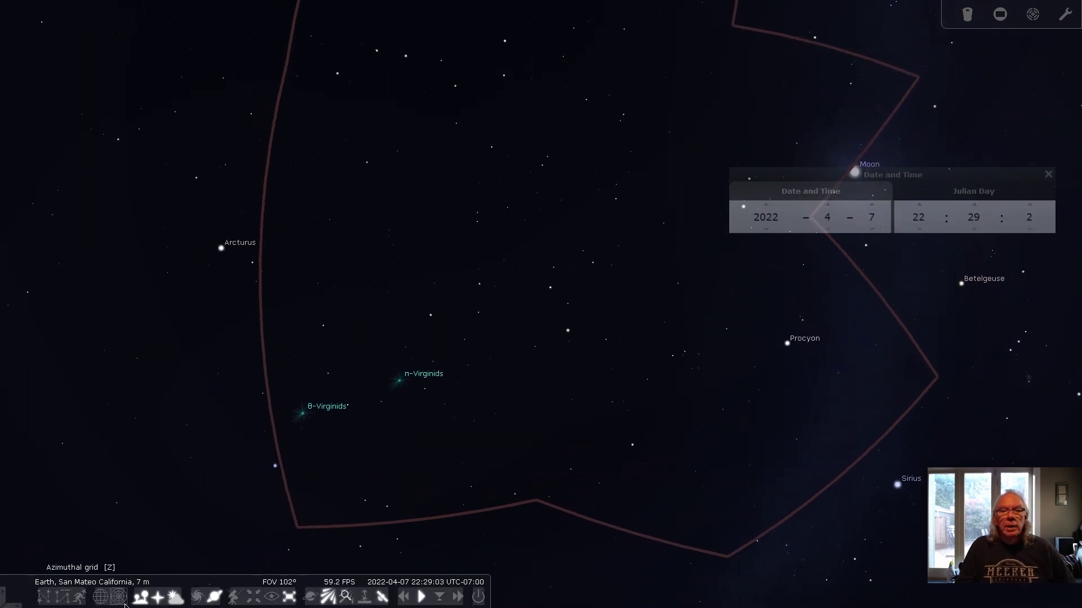
pyautogui.click(119, 597)
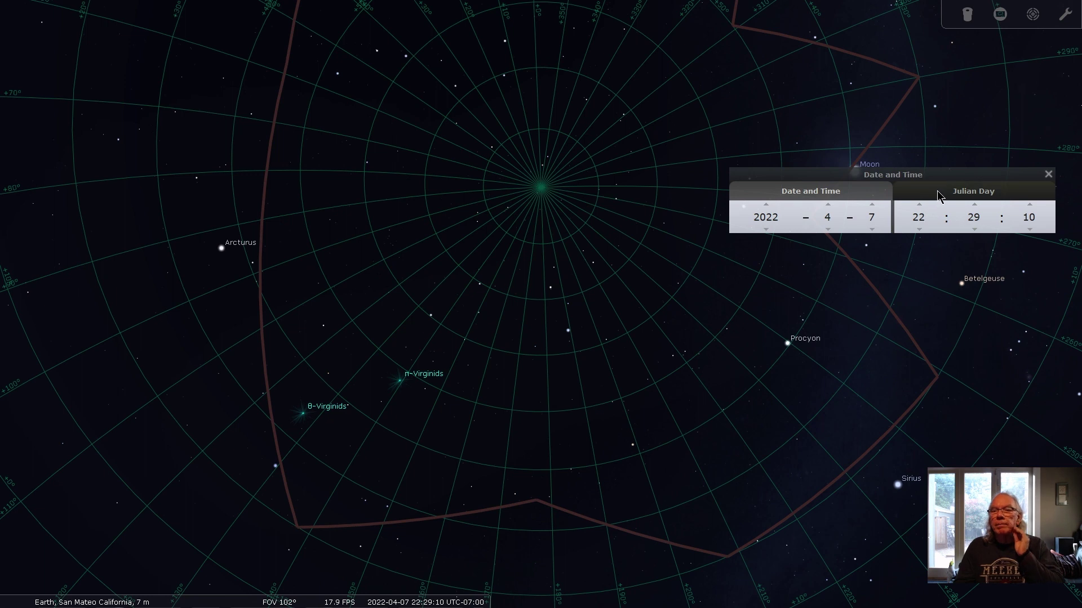
pyautogui.click(1048, 174)
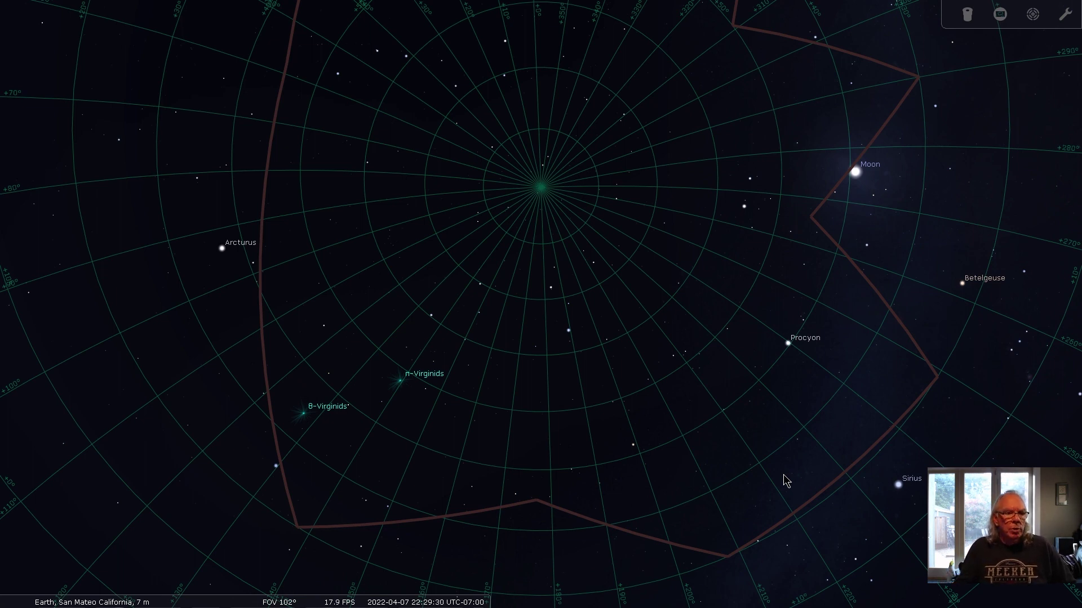
# Step: Find Polaris through the object search and center the sky on it to check the northern horizon
pyautogui.moveTo(17, 418)
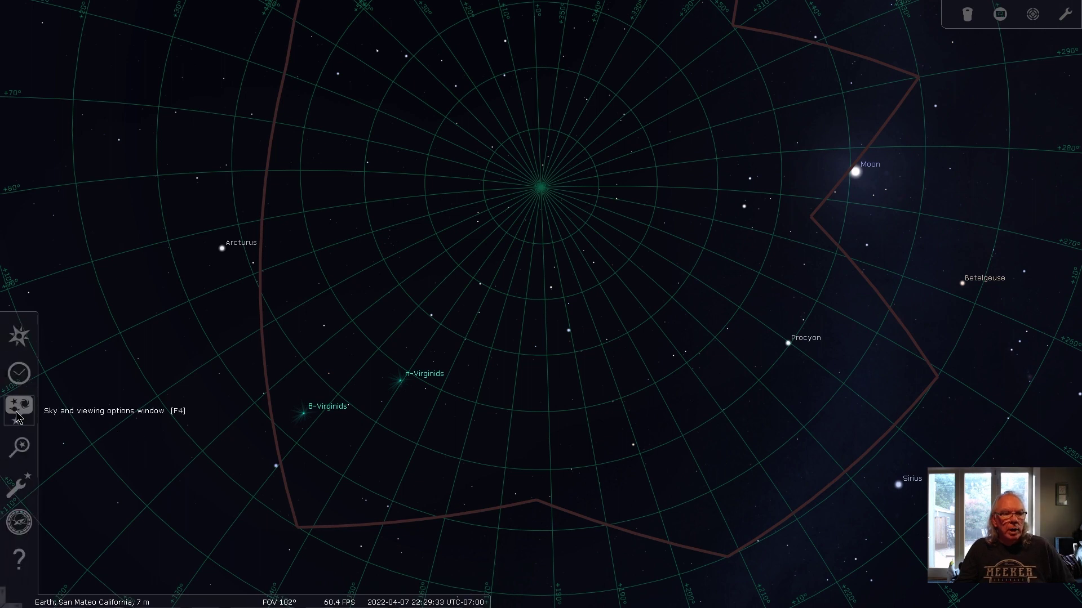
pyautogui.click(22, 448)
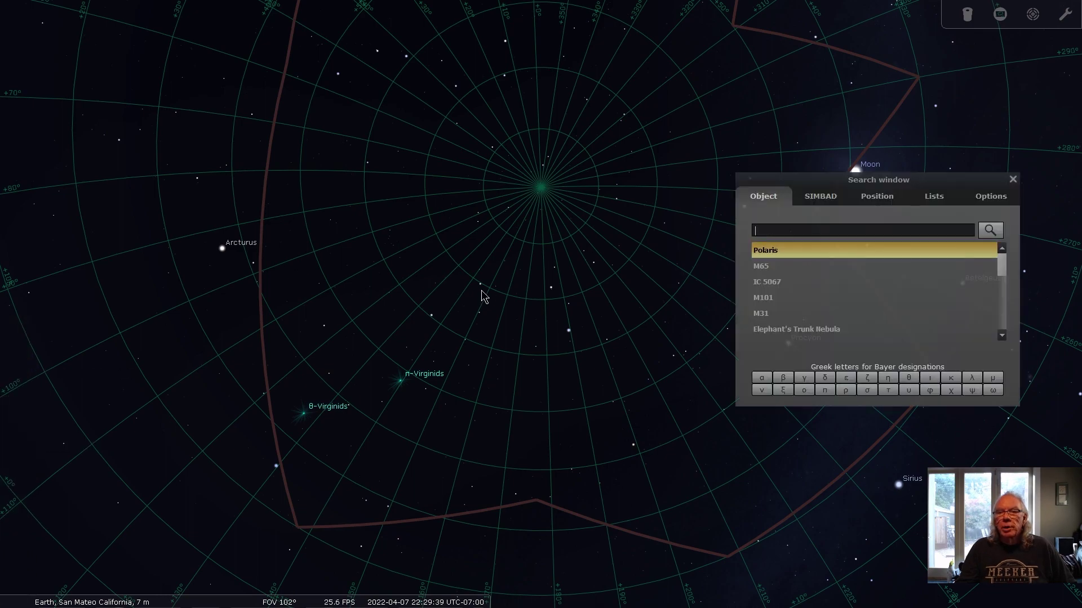
pyautogui.click(792, 252)
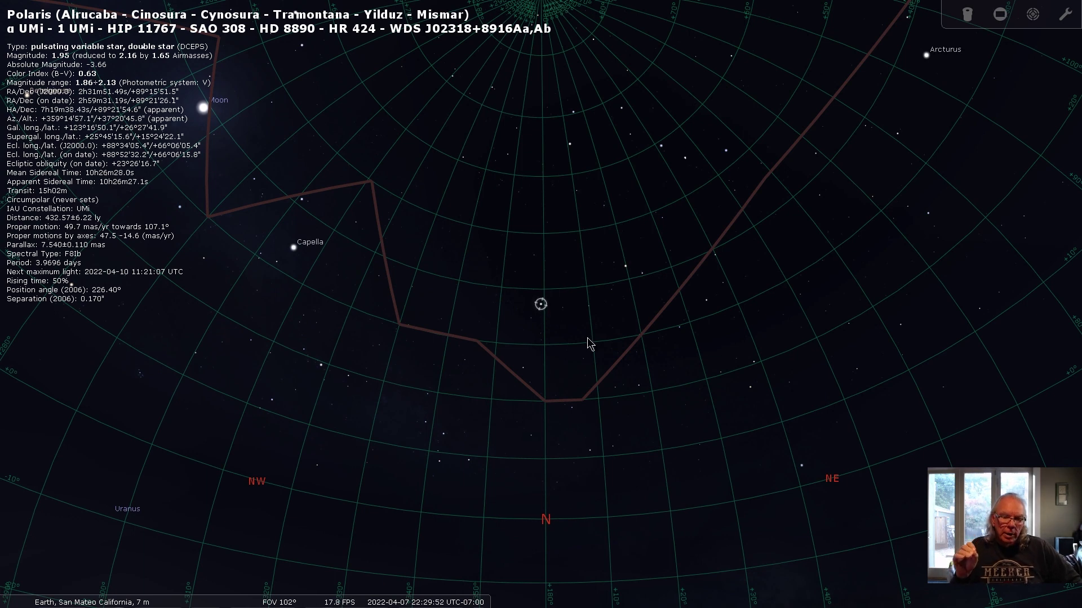
# Step: Find the galaxy M65 through the object search and center the sky on it
pyautogui.moveTo(14, 486)
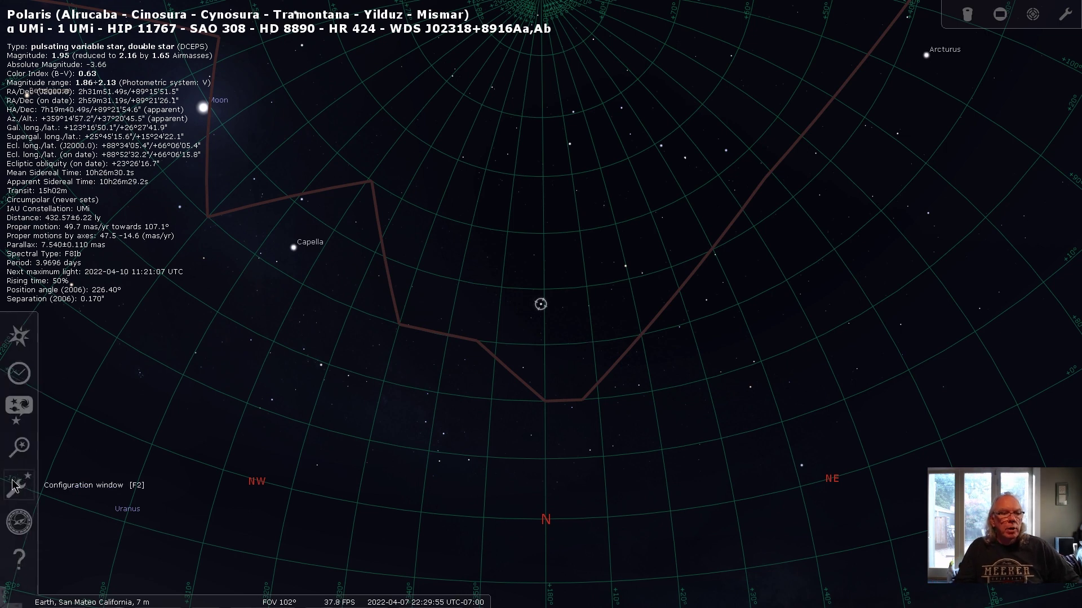
pyautogui.click(20, 448)
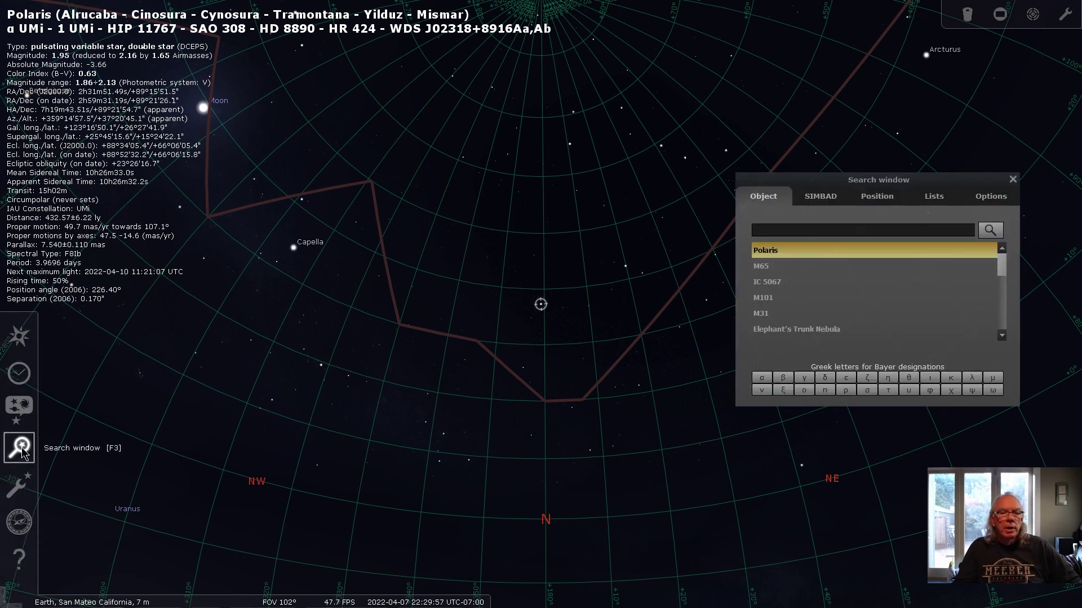
pyautogui.click(771, 270)
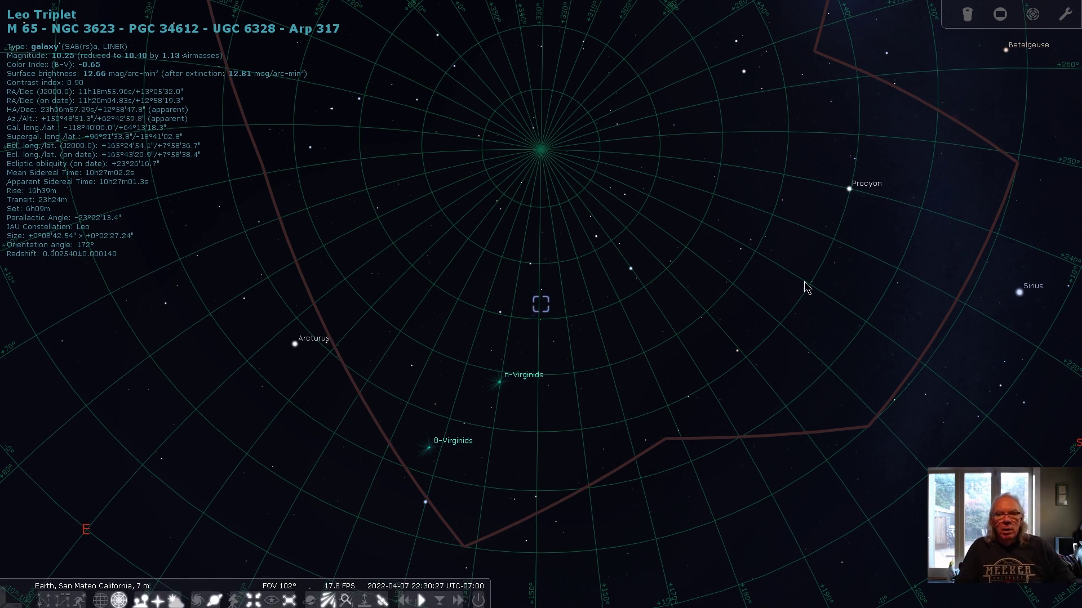
# Step: Move the date and time controls clear of the polygon and advance the simulated time to 2022-4-8, hour 2, to track M65 against the horizon
pyautogui.moveTo(8, 350)
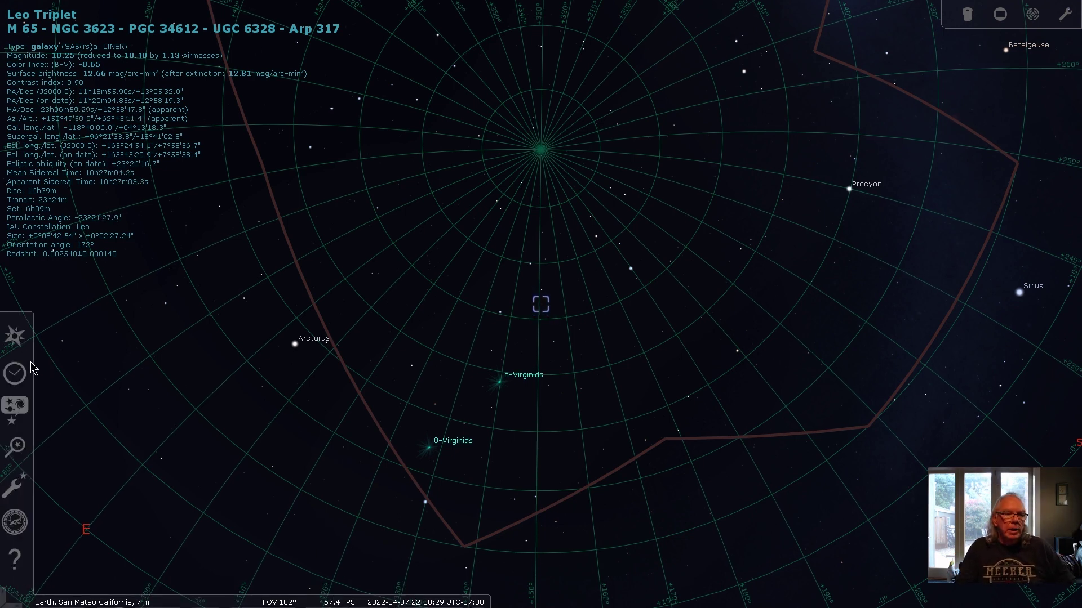
pyautogui.click(19, 373)
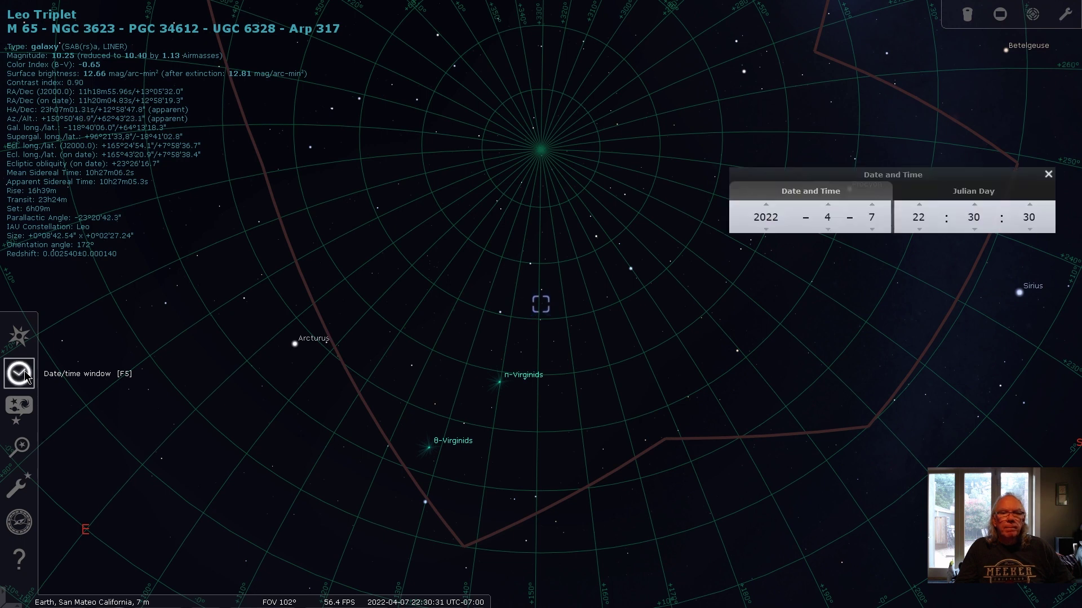
pyautogui.moveTo(932, 187); pyautogui.dragTo(931, 488)
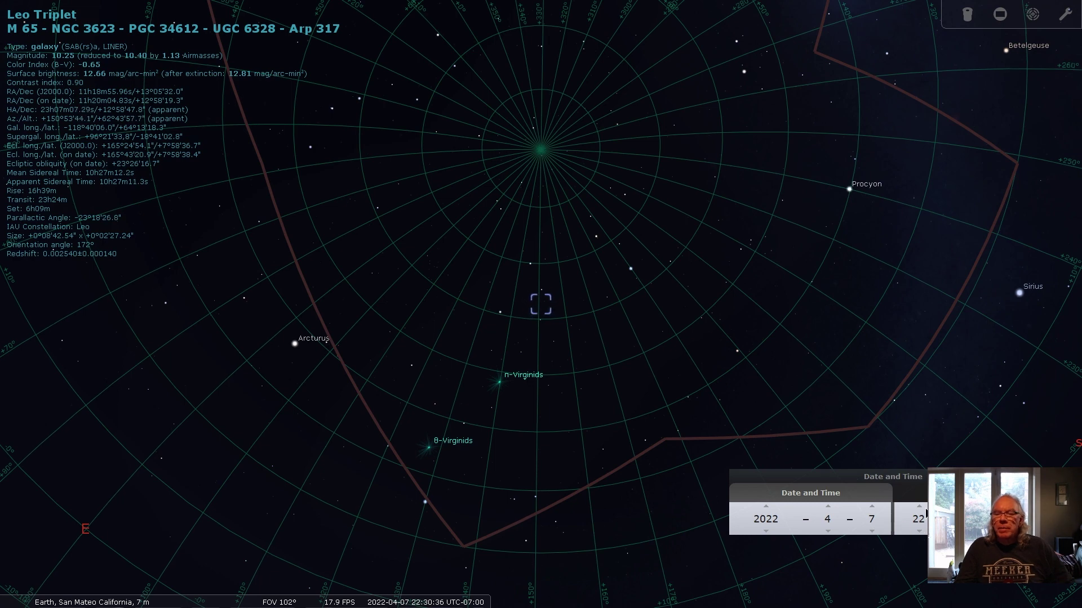
pyautogui.click(919, 506)
pyautogui.click(919, 506)
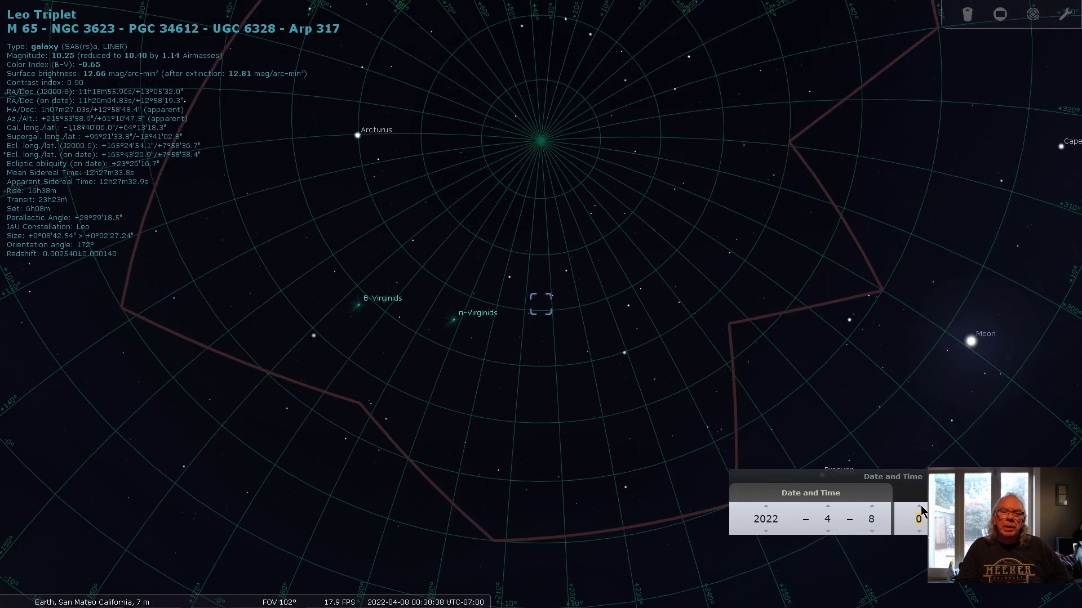
pyautogui.click(919, 507)
pyautogui.click(920, 507)
pyautogui.click(919, 506)
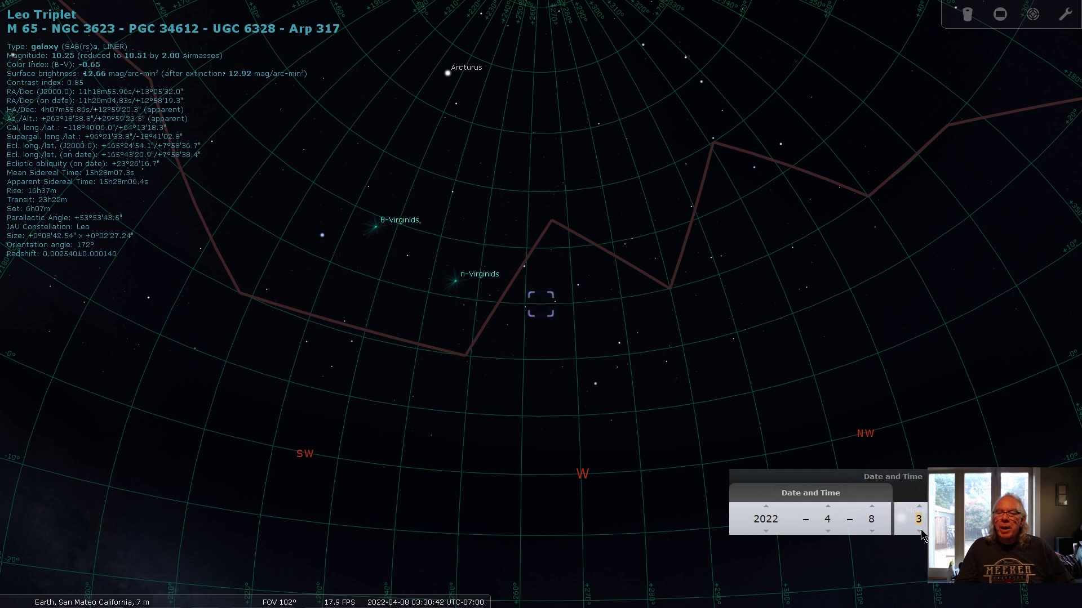
pyautogui.click(919, 532)
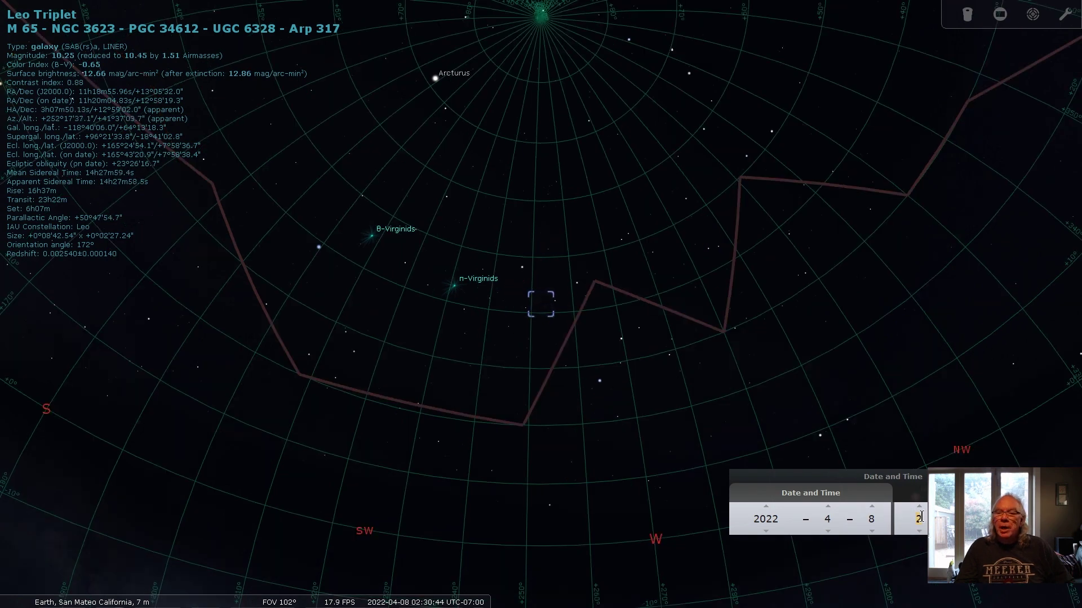